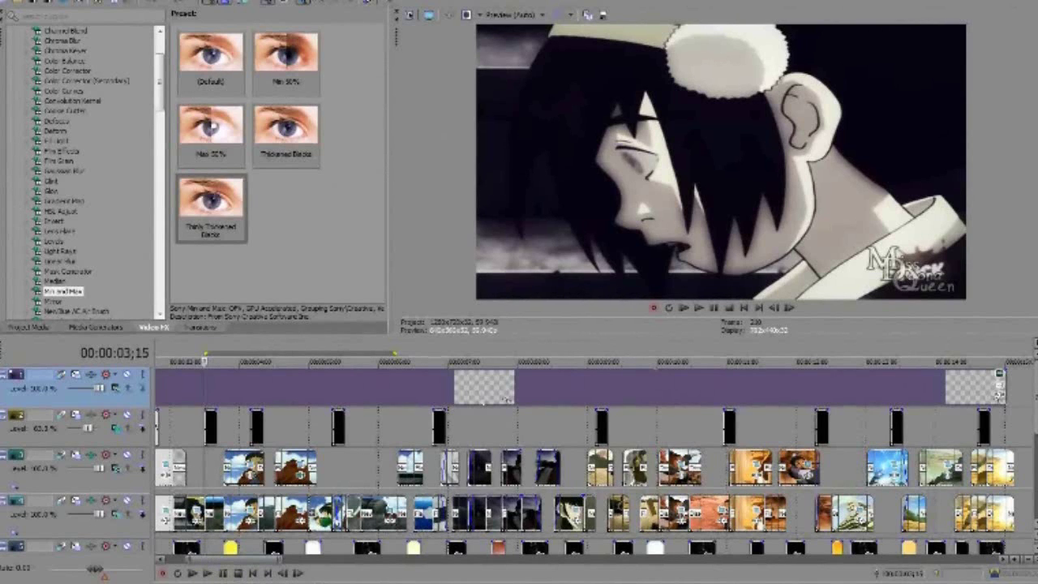
Step: Examine the stacked layers around 5 seconds, comparing the base clips, the second-layer overlays and the tracks above them
{"action": "scroll", "coordinate": [594, 462], "scroll_direction": "down", "scroll_amount": 1}
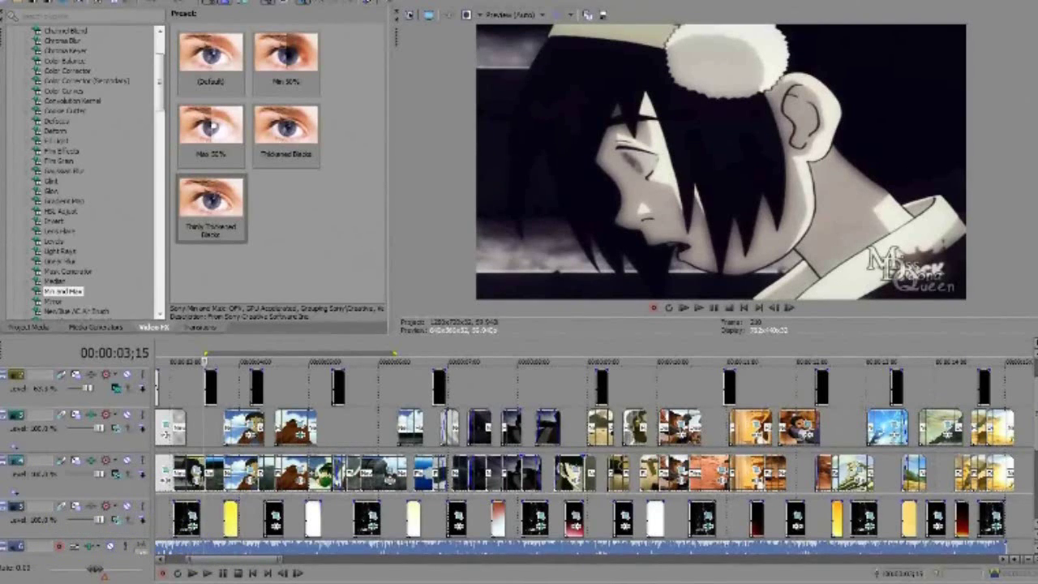
{"action": "left_click", "coordinate": [321, 472]}
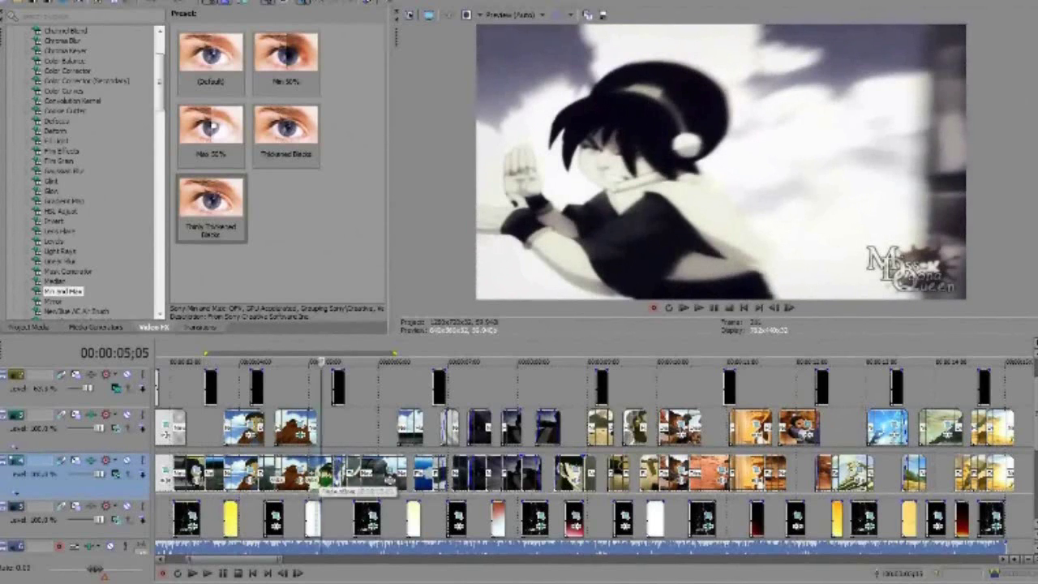
{"action": "left_click", "coordinate": [316, 474]}
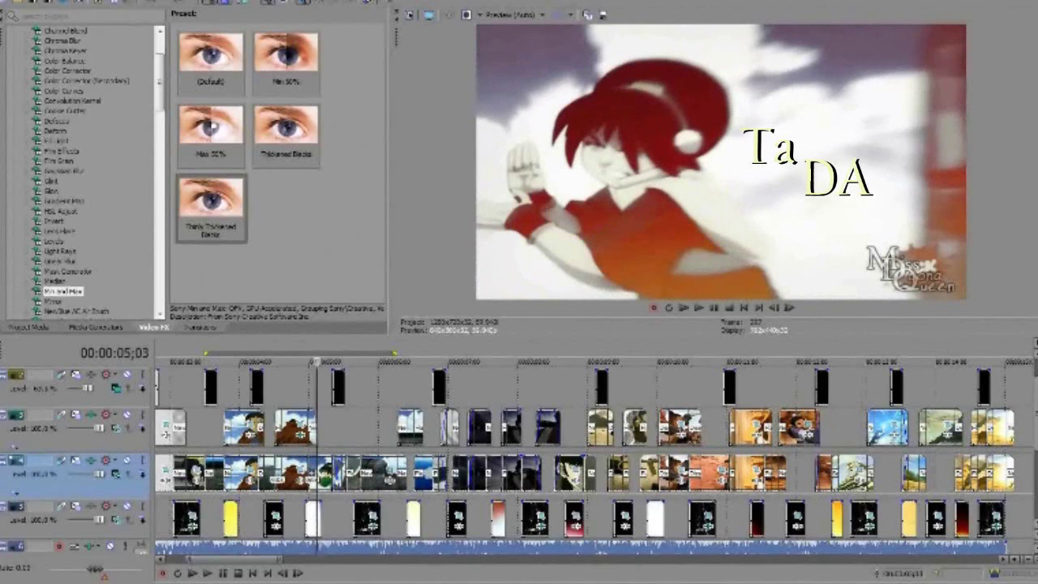
{"action": "left_click", "coordinate": [291, 427]}
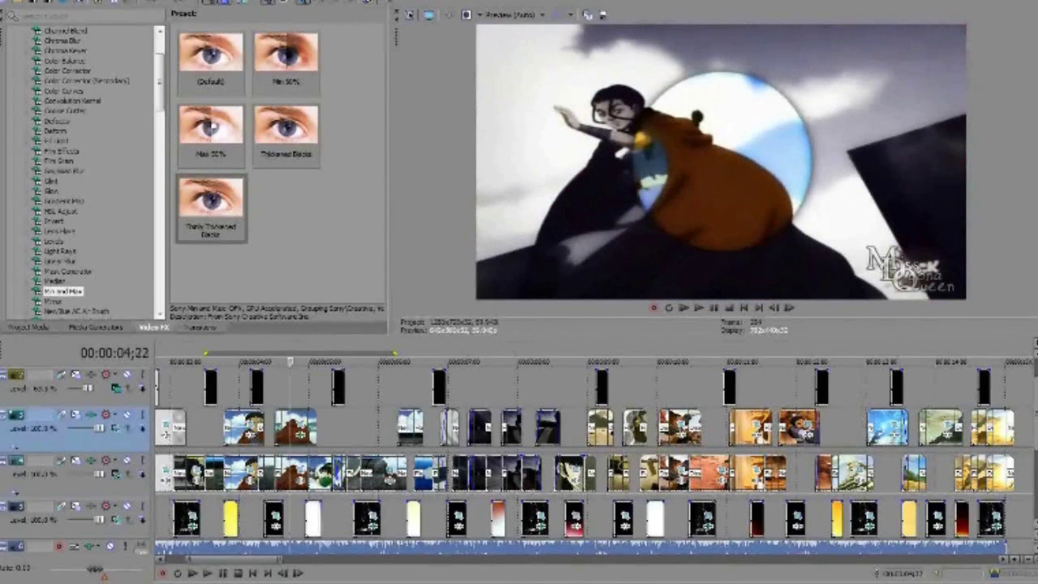
{"action": "scroll", "coordinate": [581, 460], "scroll_direction": "up", "scroll_amount": 1}
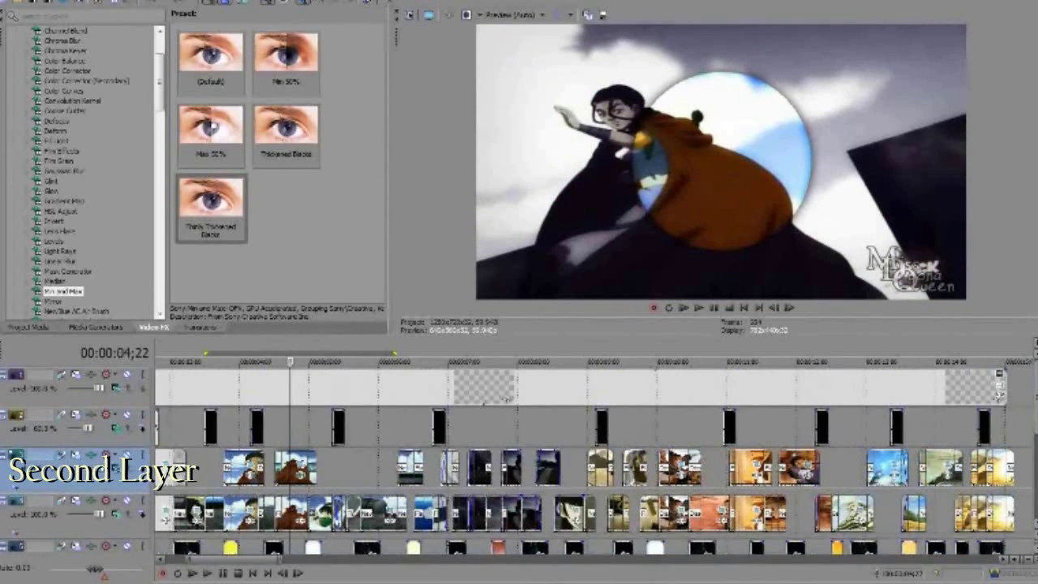
{"action": "left_click", "coordinate": [257, 427]}
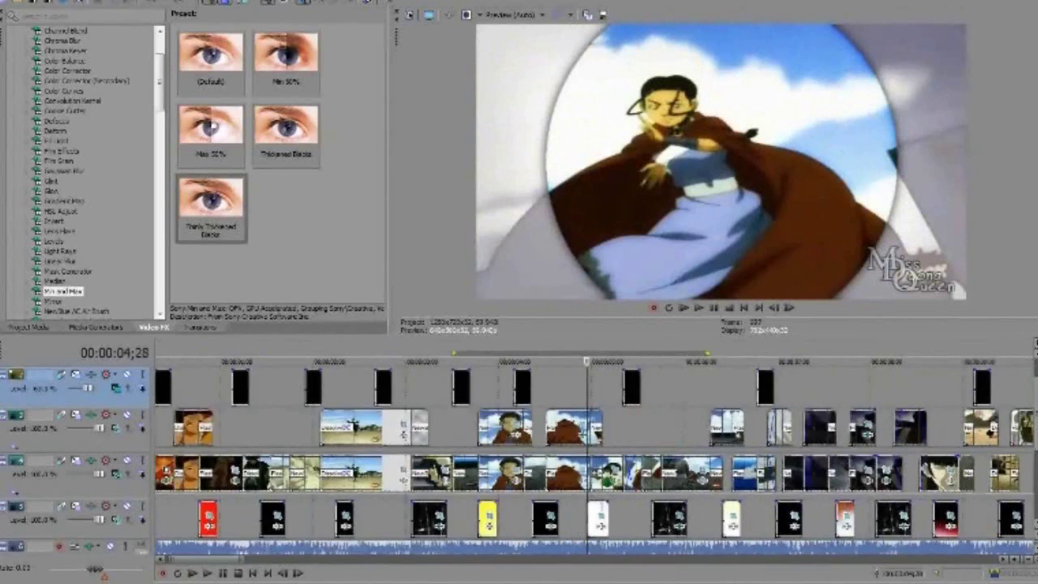
Step: Shift the half-frame mask on the second layer's split-face clip slightly right, so its outer side meets the edge of the frame
{"action": "left_click", "coordinate": [462, 387]}
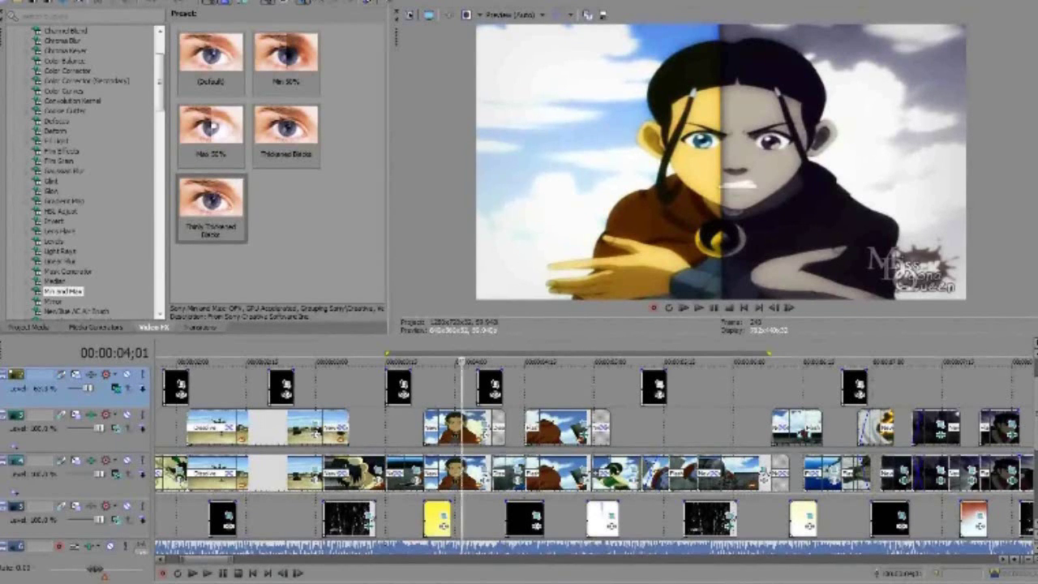
{"action": "left_click", "coordinate": [485, 425]}
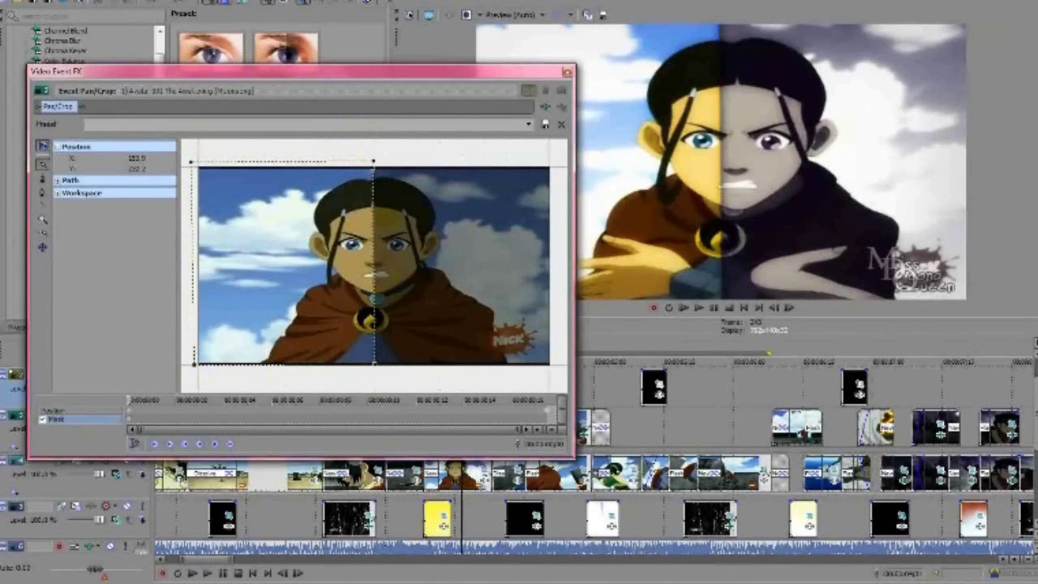
{"action": "mouse_move", "coordinate": [373, 161]}
{"action": "left_mouse_down"}
{"action": "mouse_move", "coordinate": [361, 160]}
{"action": "mouse_move", "coordinate": [424, 161]}
{"action": "mouse_move", "coordinate": [382, 161]}
{"action": "left_mouse_up"}
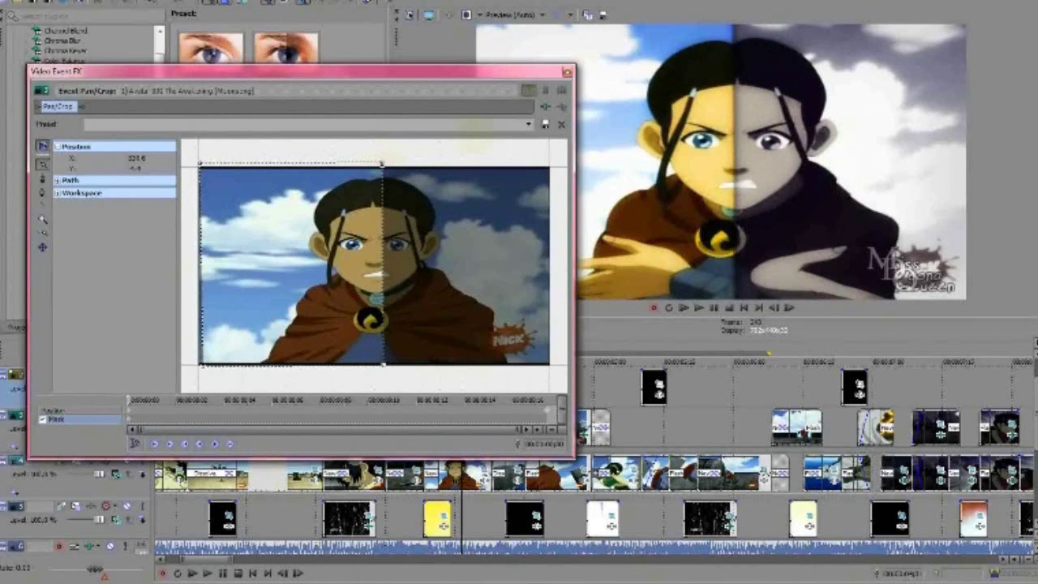
{"action": "left_click", "coordinate": [567, 71]}
Step: Review the track effect chains of the second layer and of the base layer beneath it
{"action": "left_click", "coordinate": [112, 413]}
{"action": "left_click", "coordinate": [91, 414]}
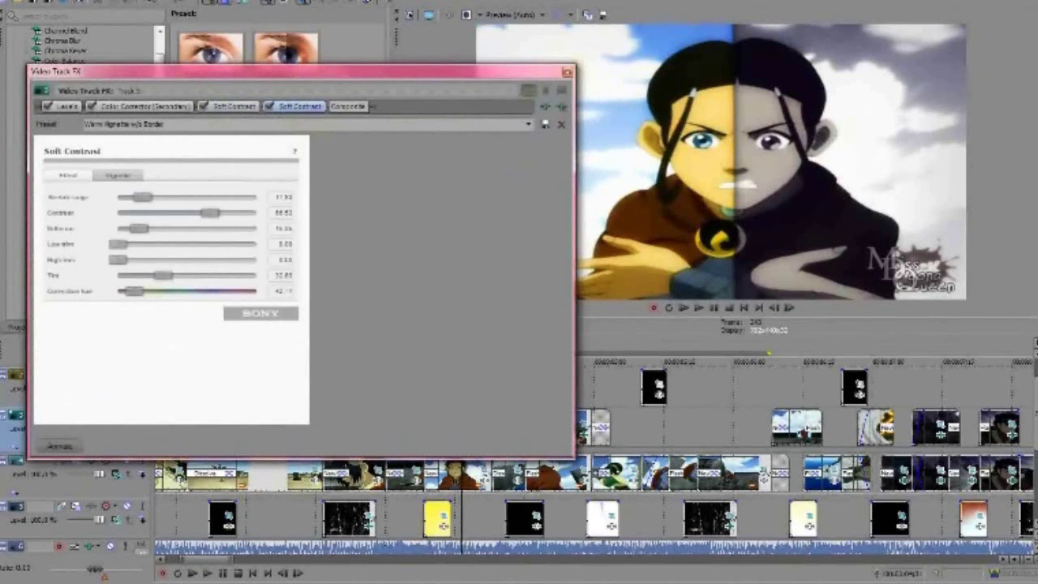
{"action": "left_click", "coordinate": [566, 72]}
{"action": "left_click", "coordinate": [112, 461]}
{"action": "left_click", "coordinate": [76, 461]}
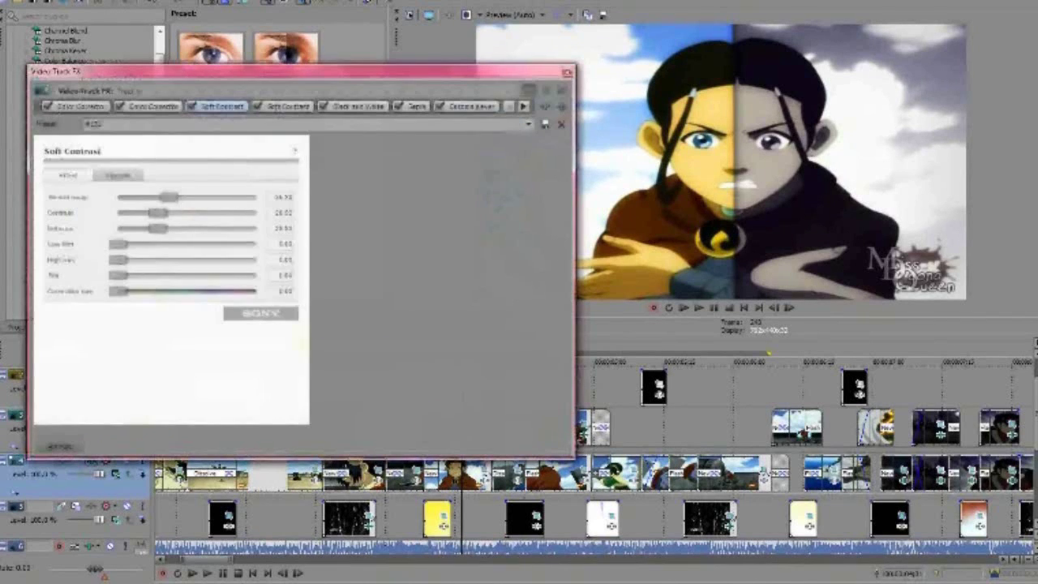
{"action": "left_click", "coordinate": [567, 71]}
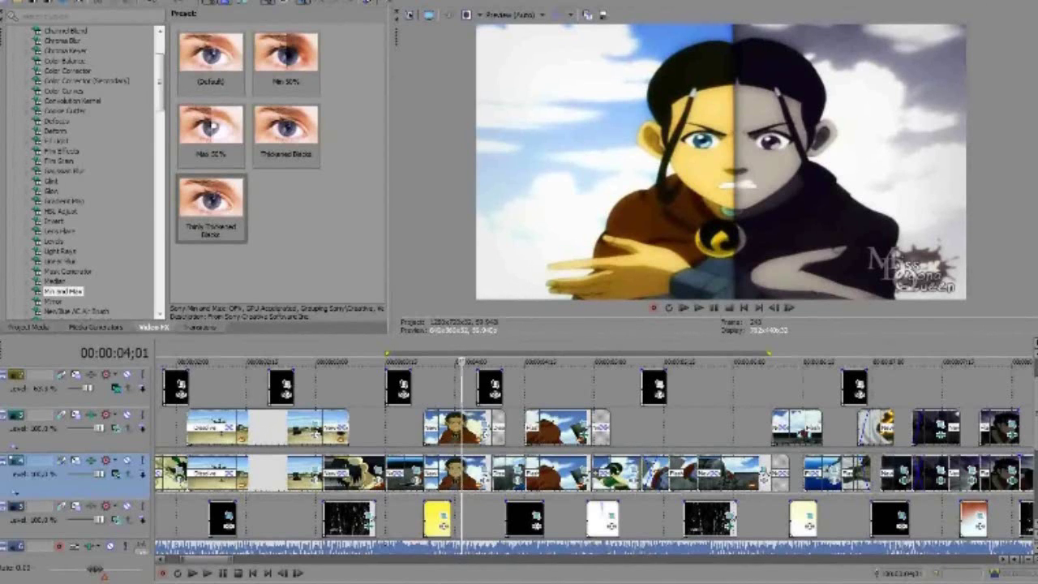
Step: Nudge the diagonal mask on the second layer's clip near 2;22 slightly downward at its second keyframe
{"action": "left_click", "coordinate": [451, 429]}
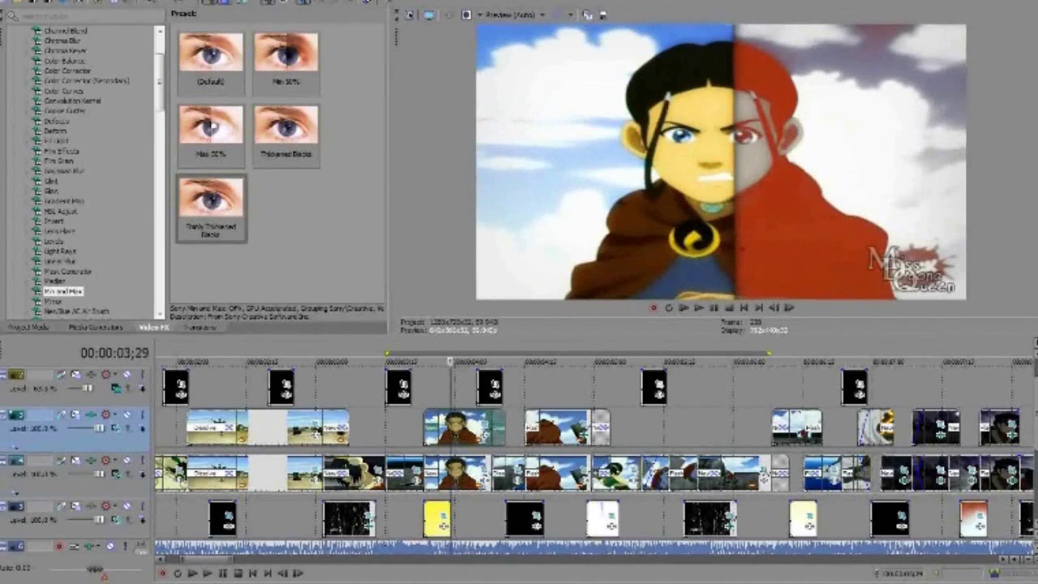
{"action": "left_click", "coordinate": [249, 429]}
{"action": "left_click", "coordinate": [281, 428]}
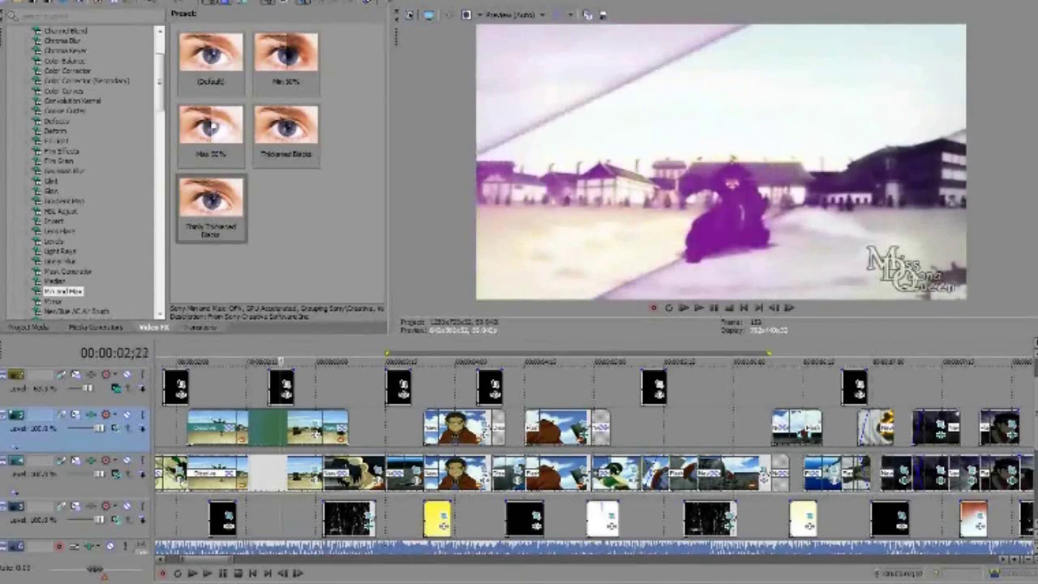
{"action": "left_click", "coordinate": [316, 435]}
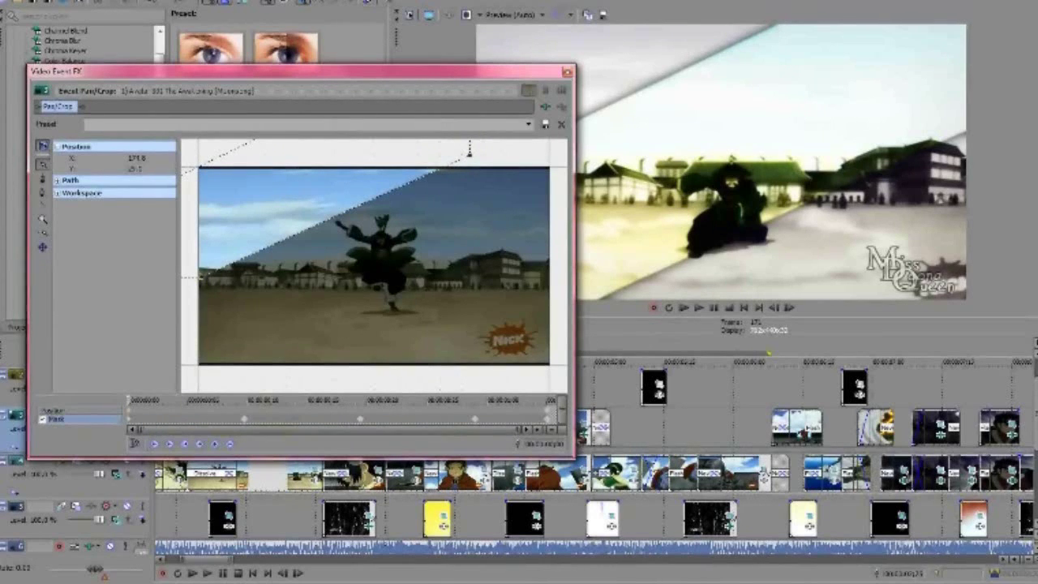
{"action": "left_click", "coordinate": [244, 419]}
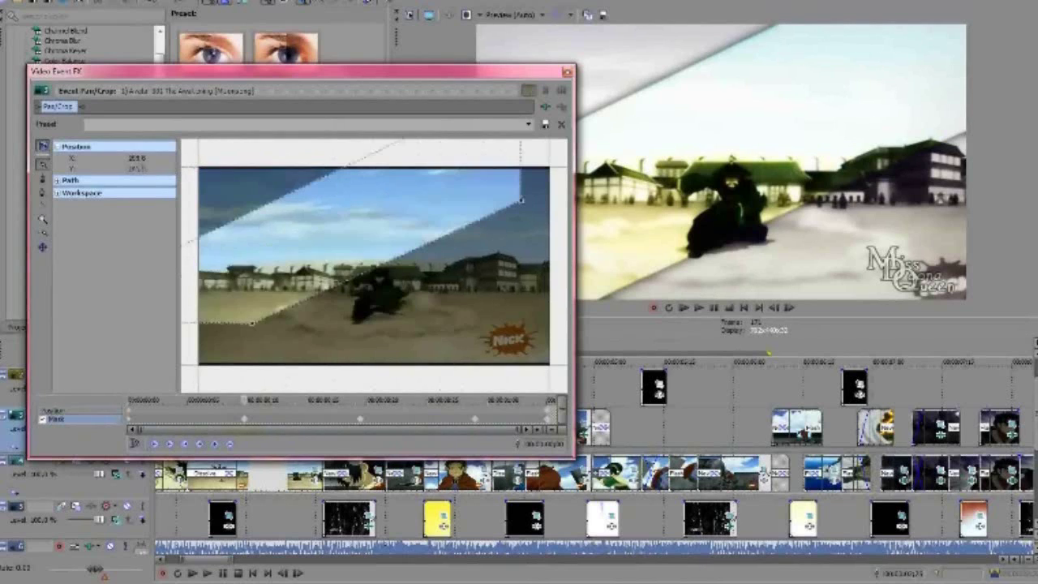
{"action": "left_click_drag", "start_coordinate": [244, 312], "coordinate": [243, 315]}
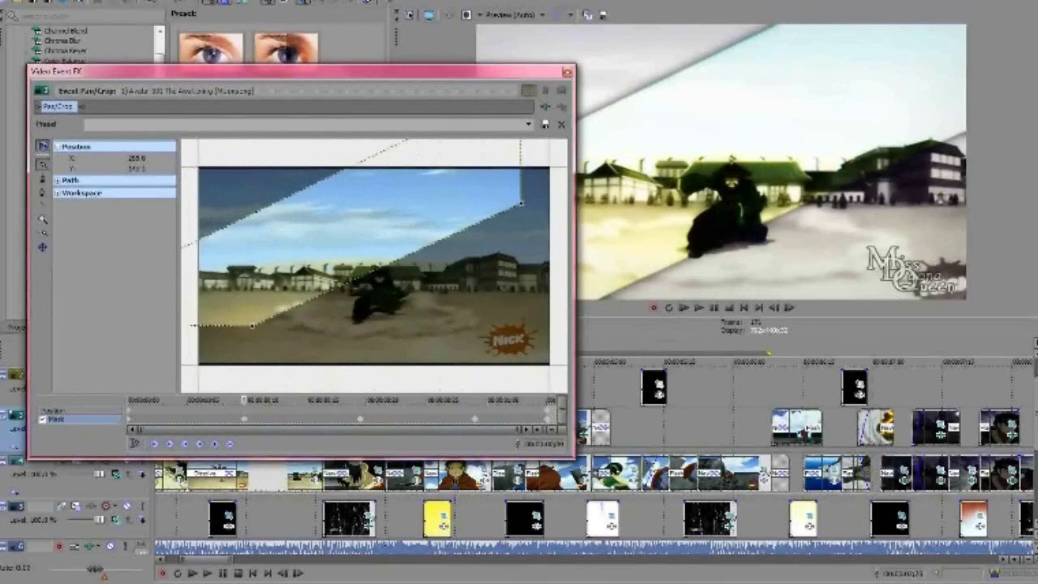
Step: Offset the diagonal mask slightly down and right at its third and fourth keyframes, check the last one, and play back the section
{"action": "left_click", "coordinate": [360, 419]}
{"action": "left_click_drag", "start_coordinate": [270, 356], "coordinate": [275, 360]}
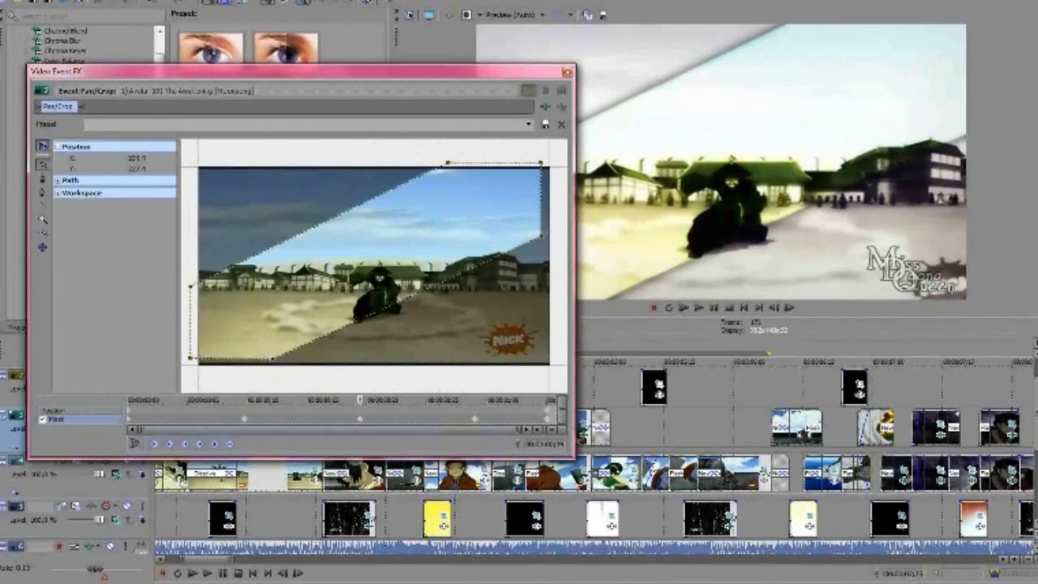
{"action": "left_click", "coordinate": [475, 419]}
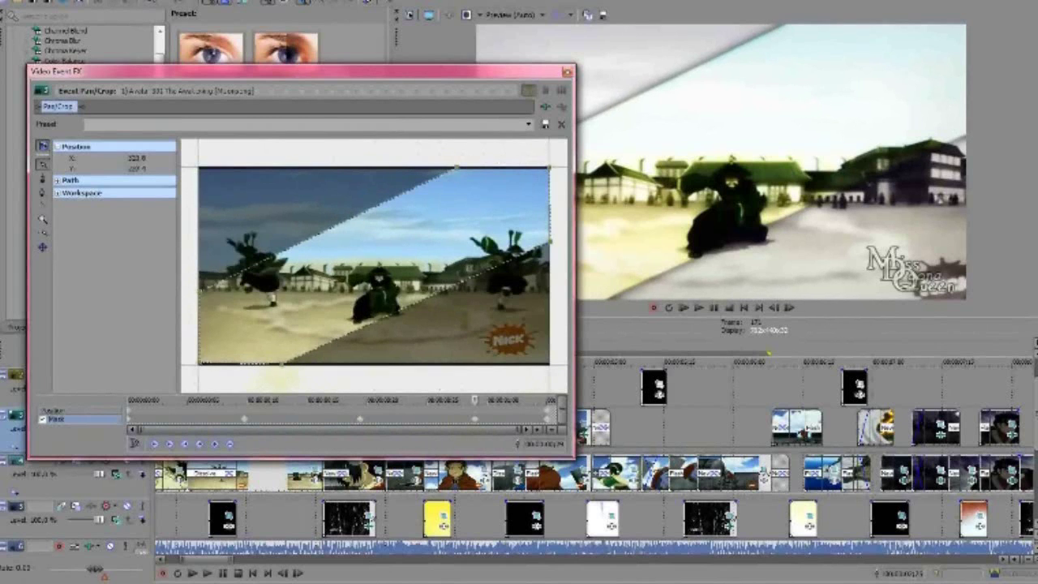
{"action": "left_click_drag", "start_coordinate": [282, 364], "coordinate": [292, 373]}
{"action": "left_click", "coordinate": [547, 419]}
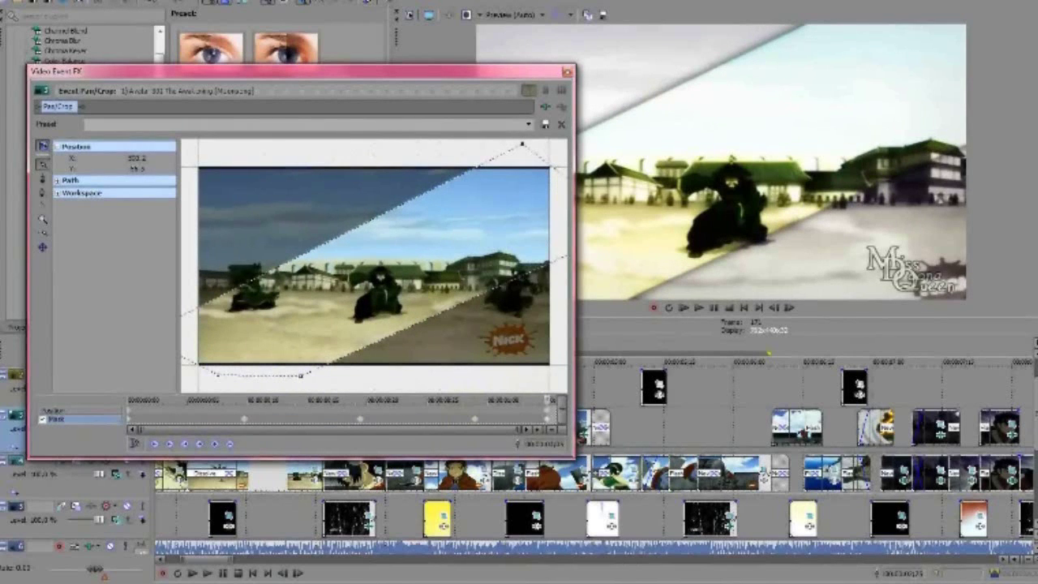
{"action": "left_click", "coordinate": [567, 72]}
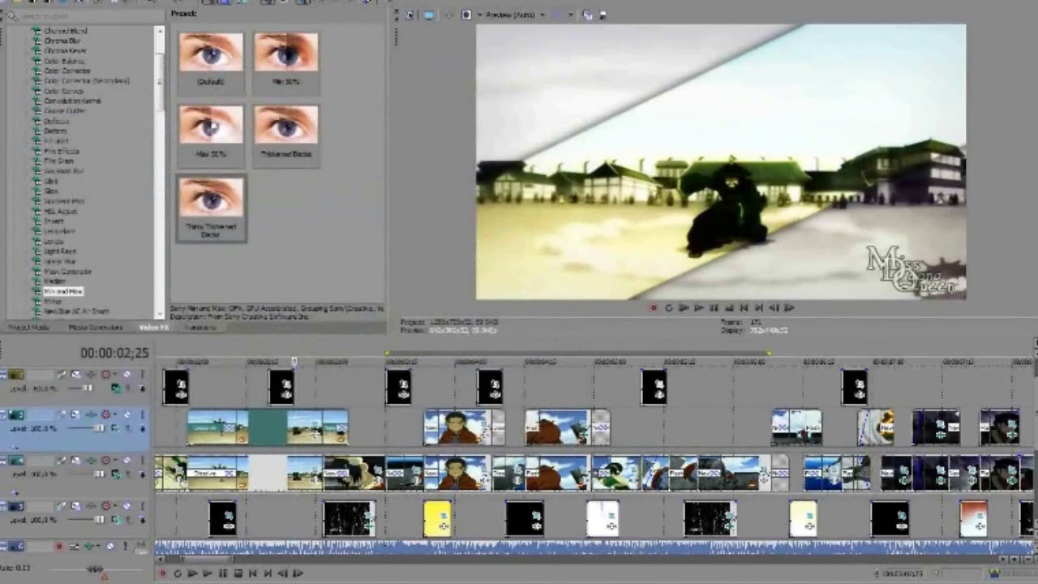
{"action": "left_click", "coordinate": [244, 390]}
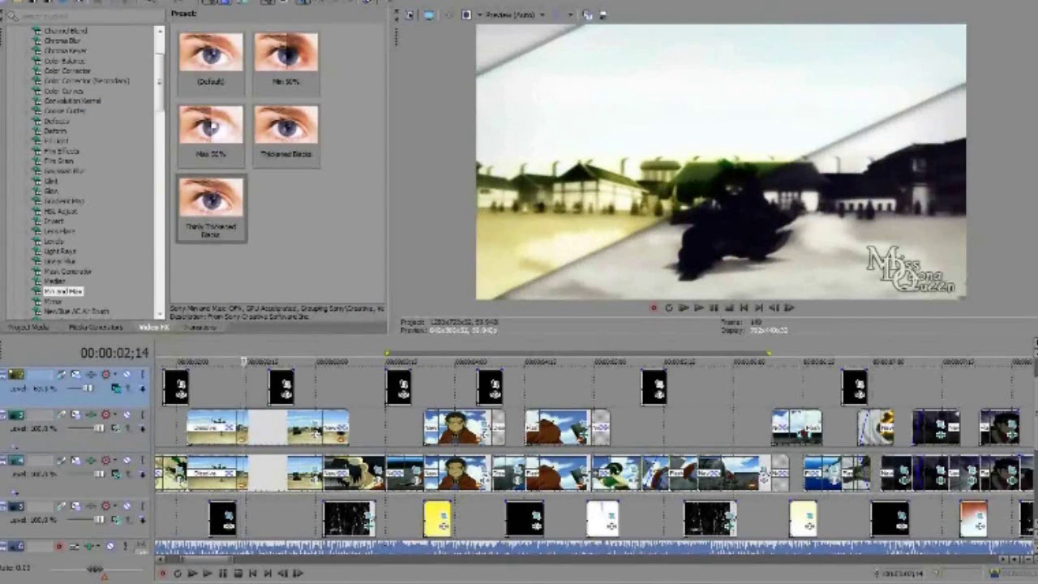
{"action": "key", "text": "space"}
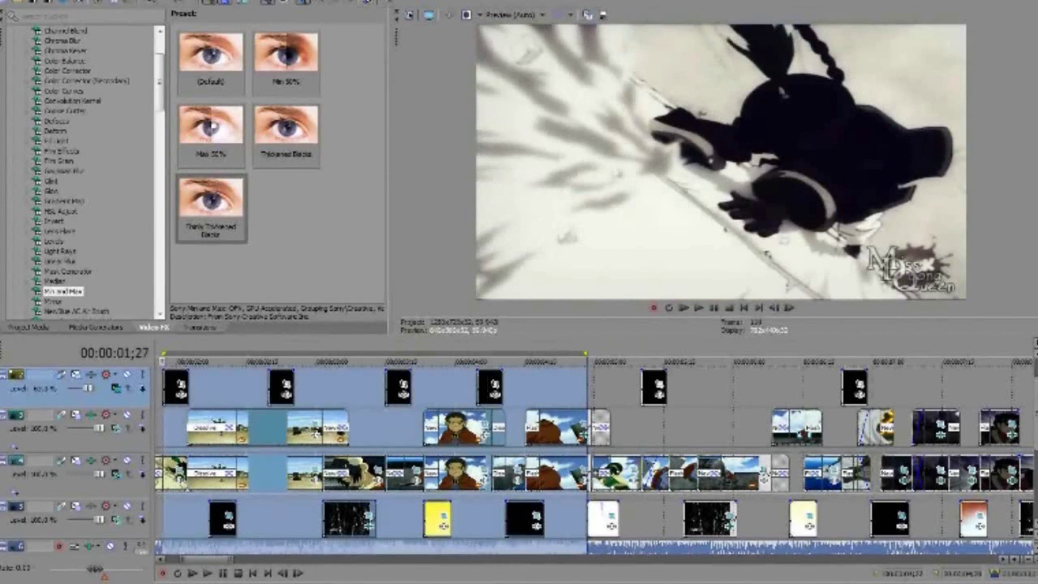
Step: Check the dynamic RAM preview and other settings in the Video preferences
{"action": "left_click", "coordinate": [128, 1]}
{"action": "left_click", "coordinate": [156, 328]}
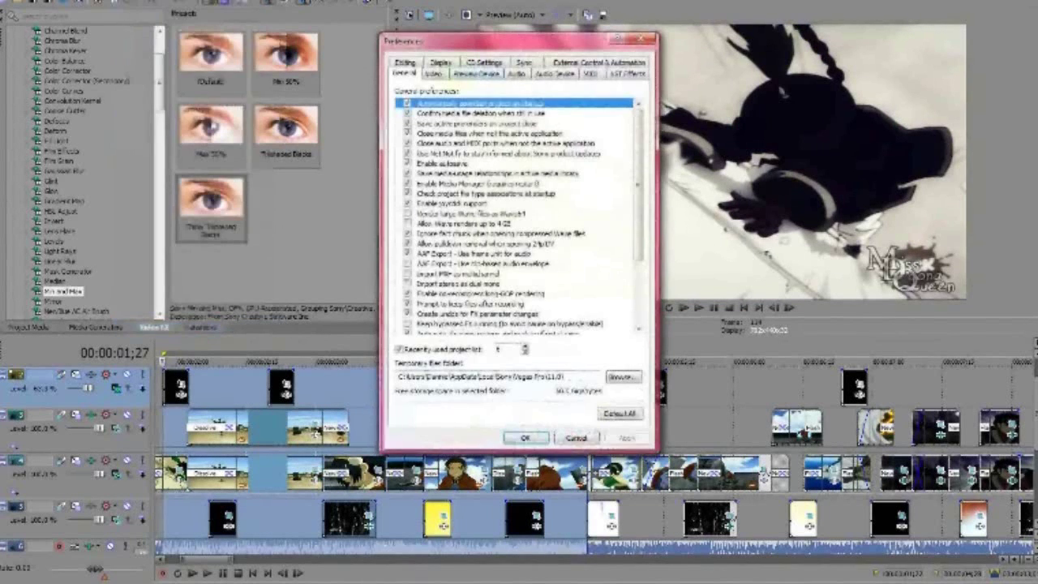
{"action": "left_click", "coordinate": [435, 74]}
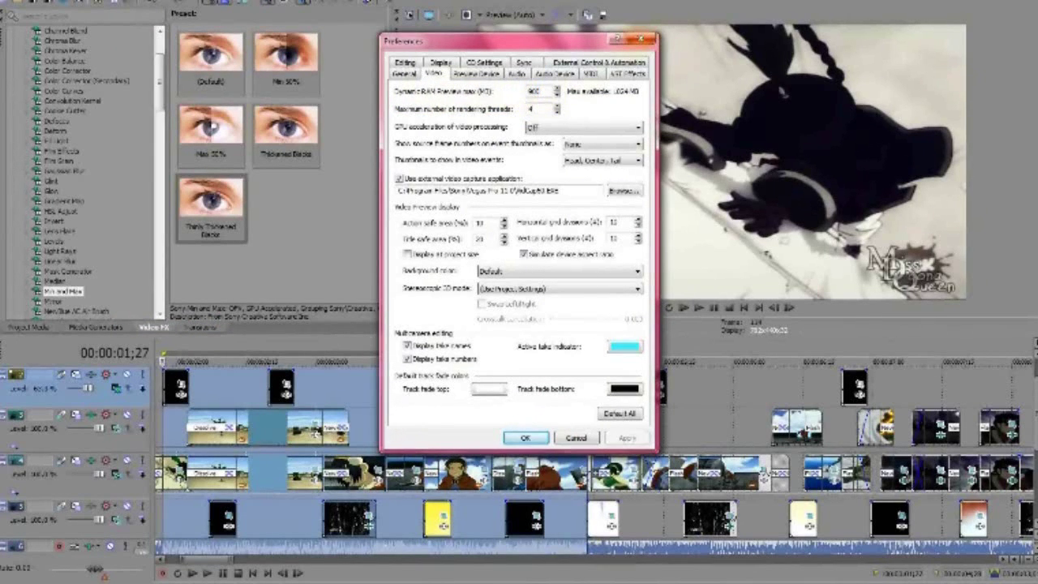
{"action": "left_click", "coordinate": [641, 39]}
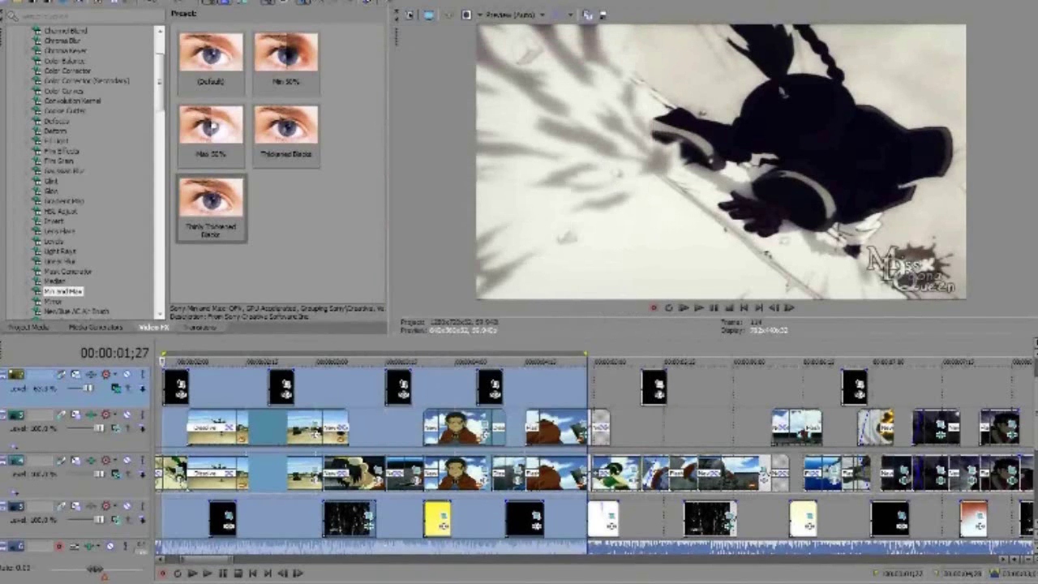
Step: Play back the diagonal and circular mask sections from about 2;04
{"action": "left_click", "coordinate": [254, 388]}
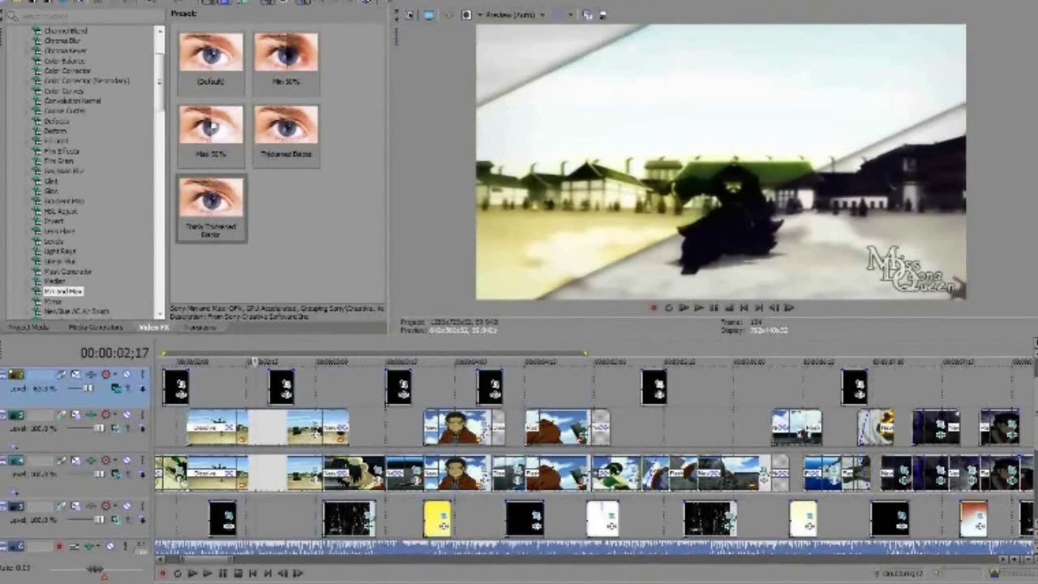
{"action": "left_click", "coordinate": [198, 389]}
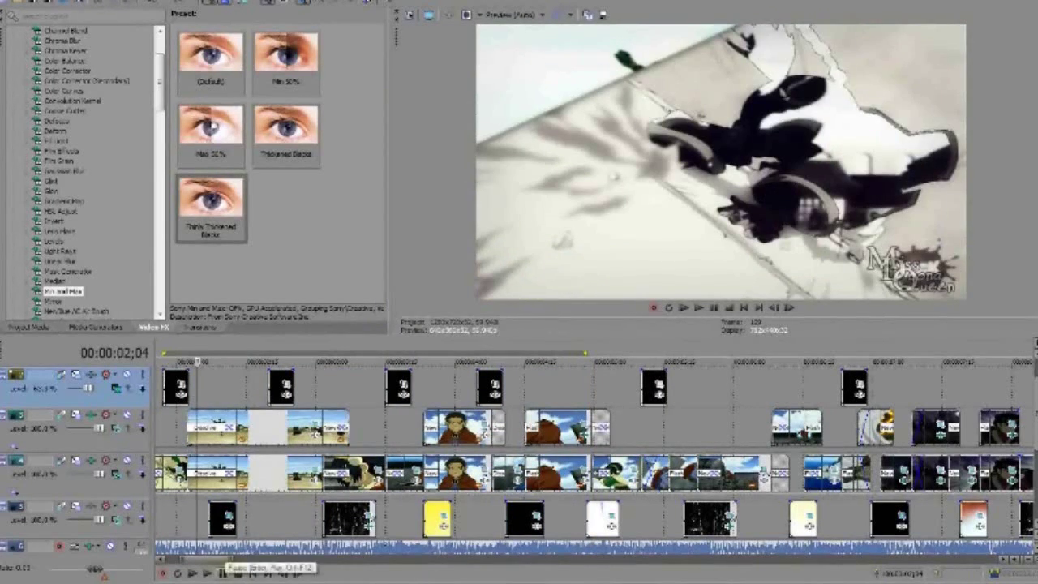
{"action": "key", "text": "space"}
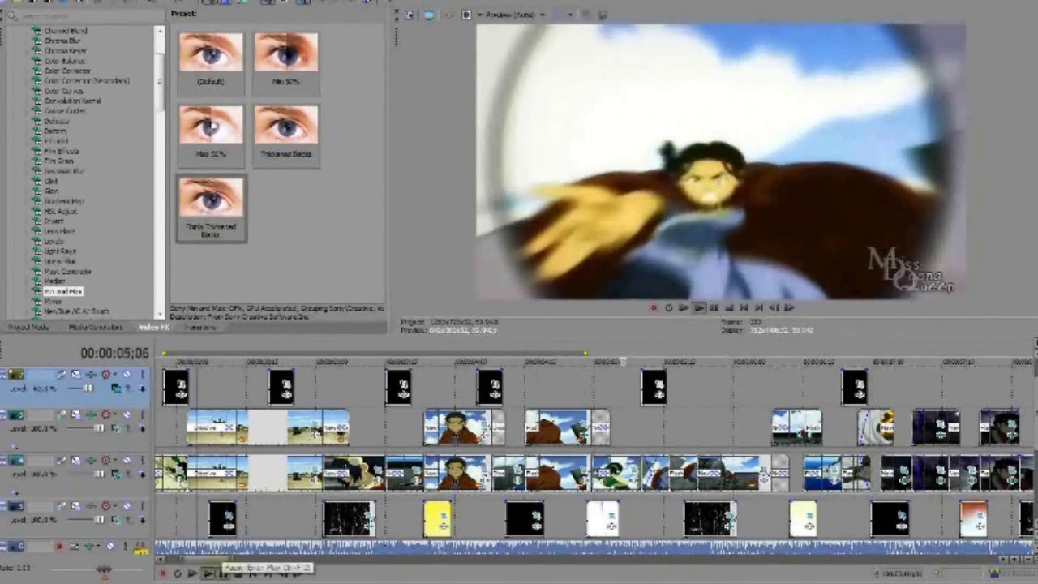
{"action": "key", "text": "space"}
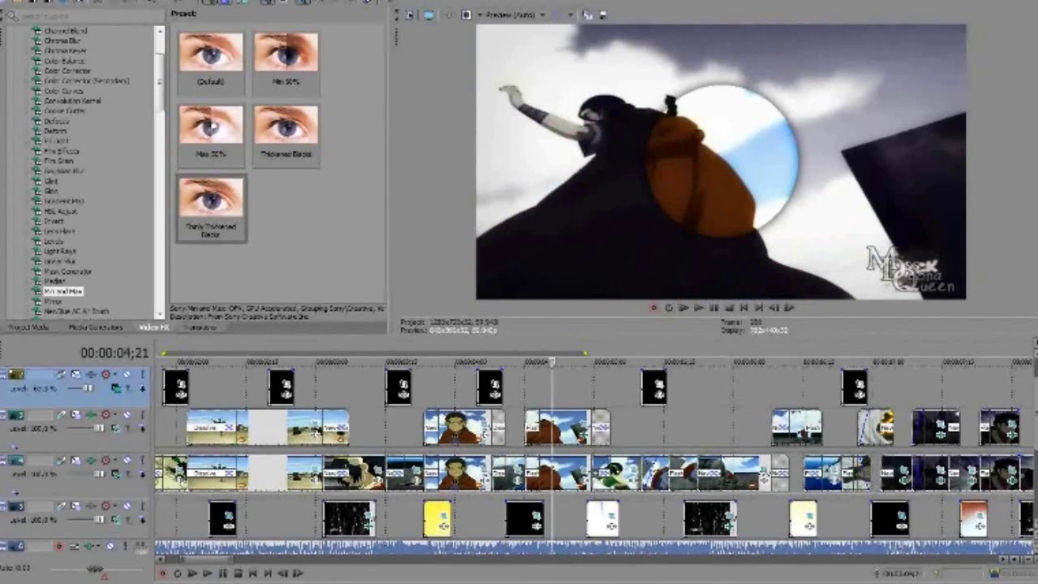
Step: Go through the circular mask animation frame by frame from 4;21
{"action": "key", "text": "Right"}
{"action": "key", "text": "Right"}
{"action": "key", "text": "Right"}
{"action": "key", "text": "Right"}
{"action": "key", "text": "Right"}
{"action": "key", "text": "Right"}
{"action": "key", "text": "Right"}
{"action": "key", "text": "Right"}
{"action": "key", "text": "Right"}
{"action": "key", "text": "Right"}
{"action": "key", "text": "Right"}
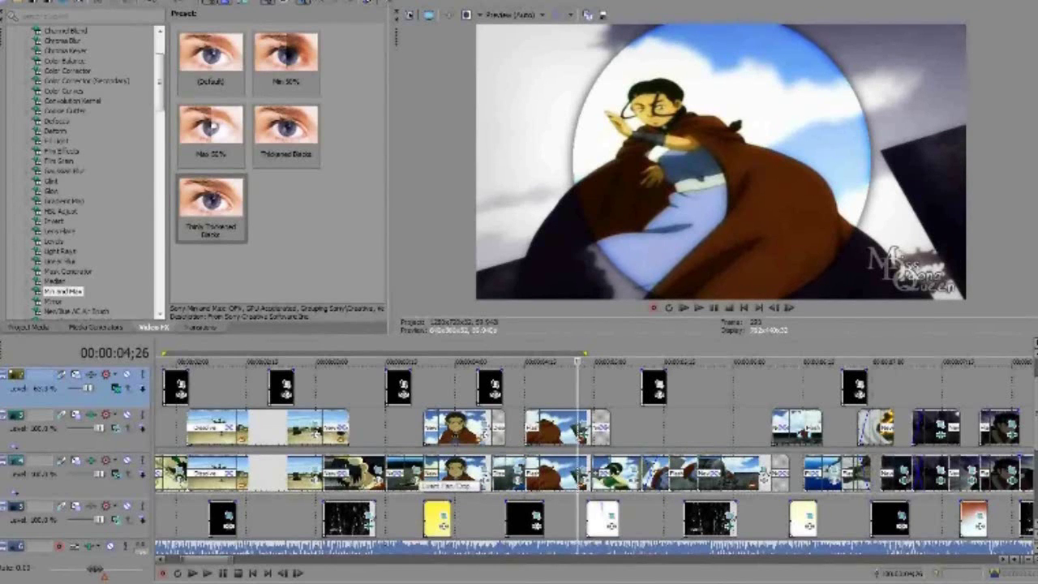
Step: Inspect the Pan/Crop framing at the end of two neighbouring base-layer clips near 4 seconds
{"action": "left_click", "coordinate": [418, 481]}
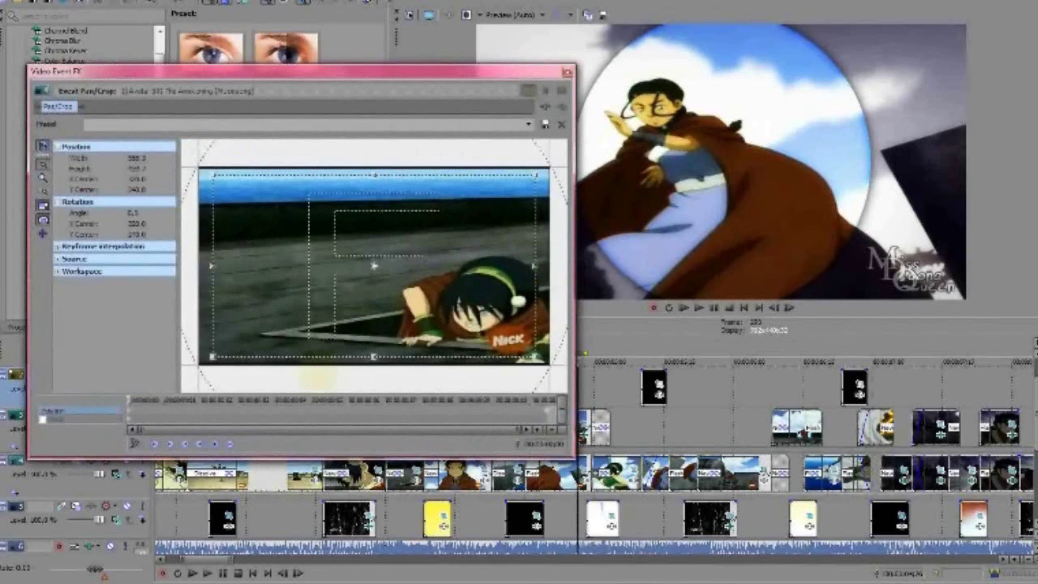
{"action": "left_click", "coordinate": [548, 411]}
{"action": "left_click", "coordinate": [567, 72]}
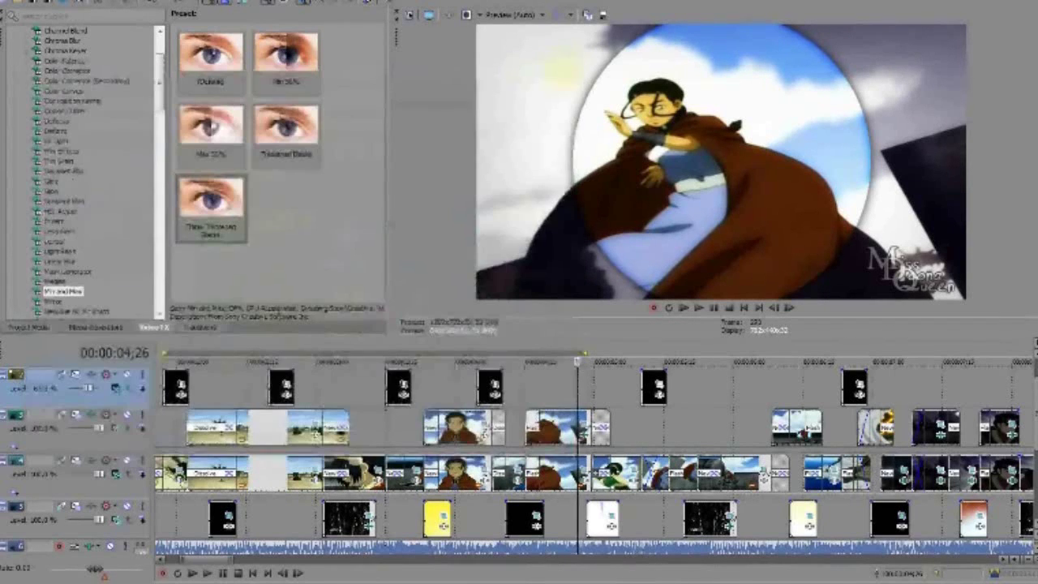
{"action": "left_click", "coordinate": [485, 480]}
{"action": "left_click", "coordinate": [548, 410]}
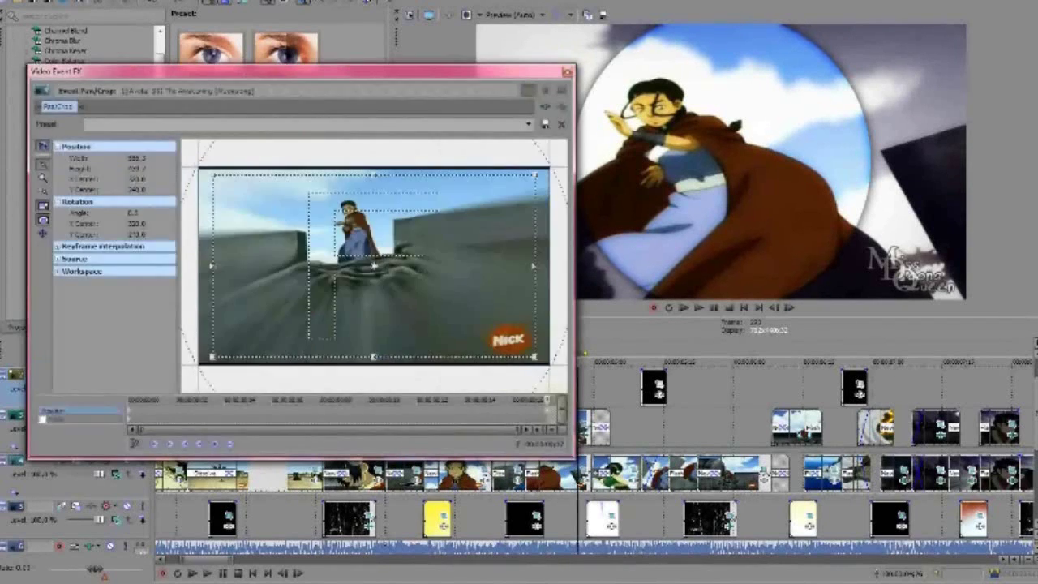
{"action": "left_click", "coordinate": [567, 73]}
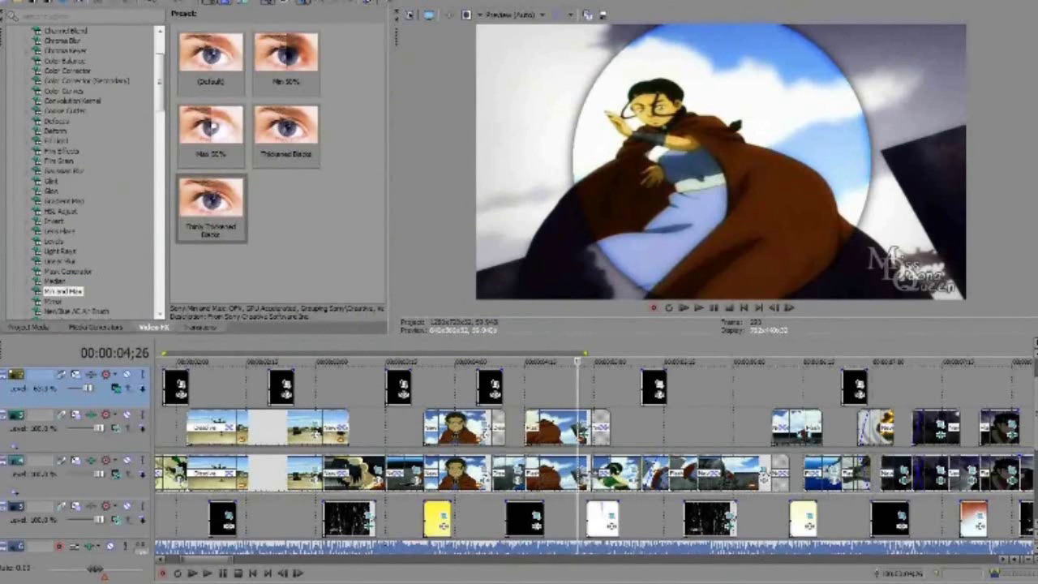
Step: Inspect the starting Pan/Crop framing of the base-layer clip near 4 seconds
{"action": "left_click", "coordinate": [485, 470]}
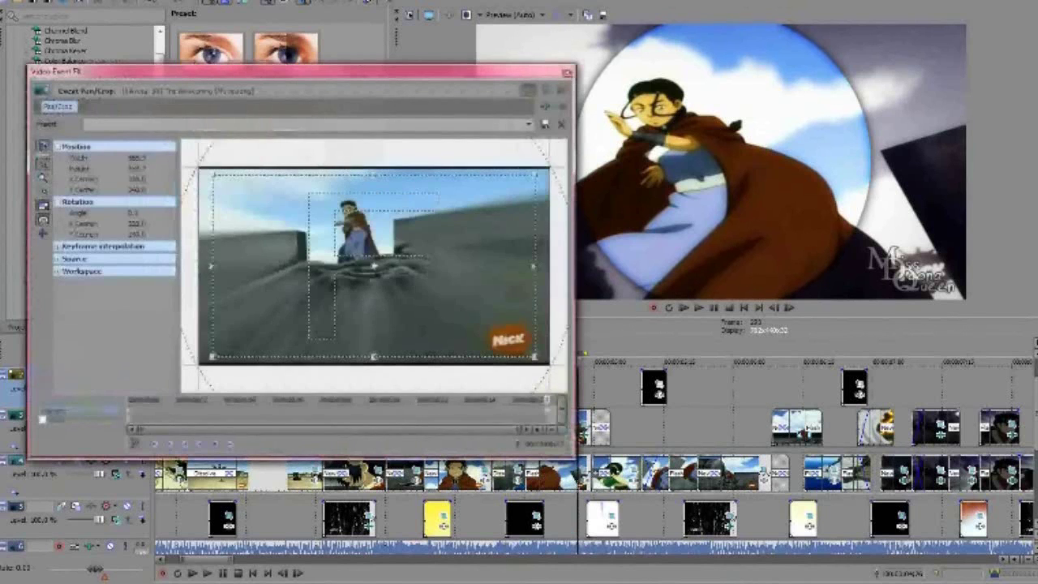
{"action": "left_click", "coordinate": [130, 410]}
{"action": "left_click", "coordinate": [567, 72]}
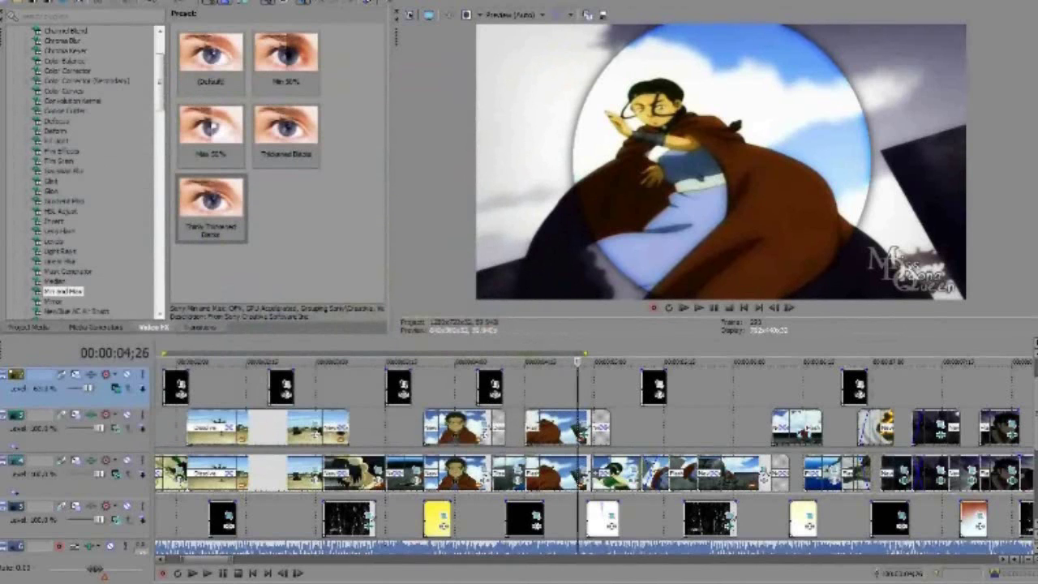
Step: Check the circle mask's Cookie Cutter size at the first and last keyframes of the overlay clip before 5 seconds
{"action": "left_click", "coordinate": [550, 363]}
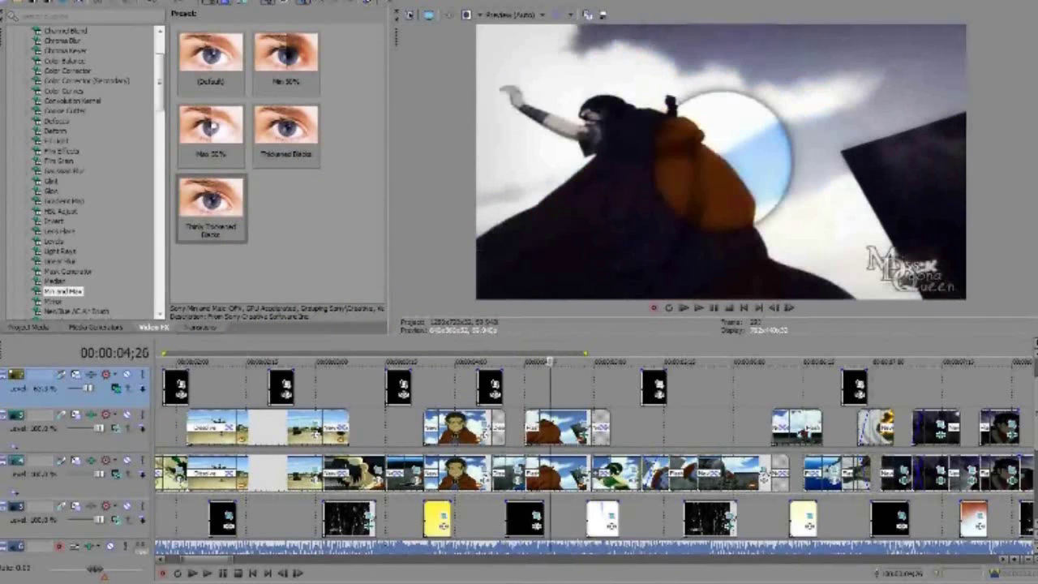
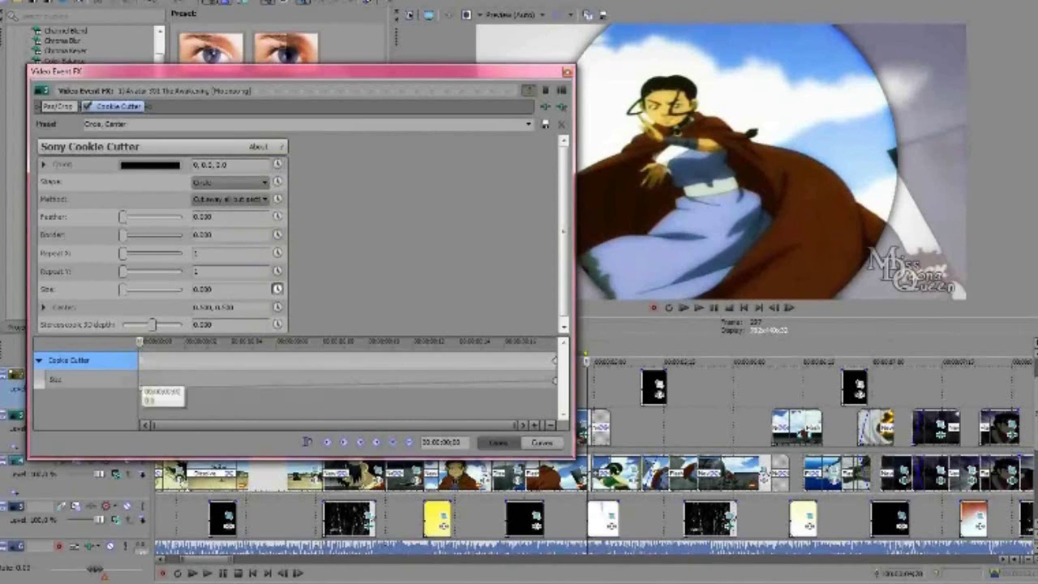
{"action": "left_click", "coordinate": [140, 387]}
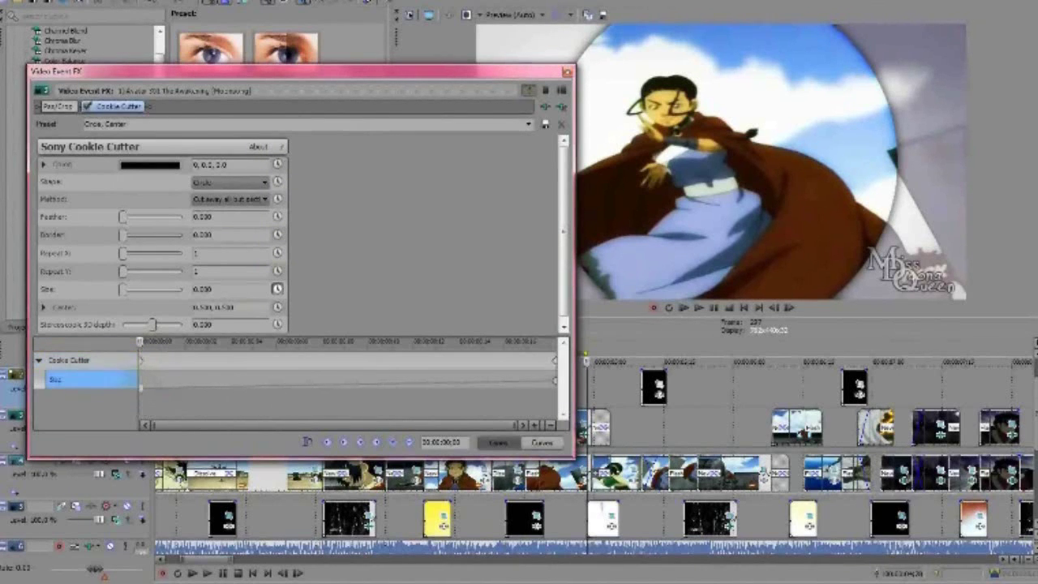
{"action": "left_click", "coordinate": [556, 381]}
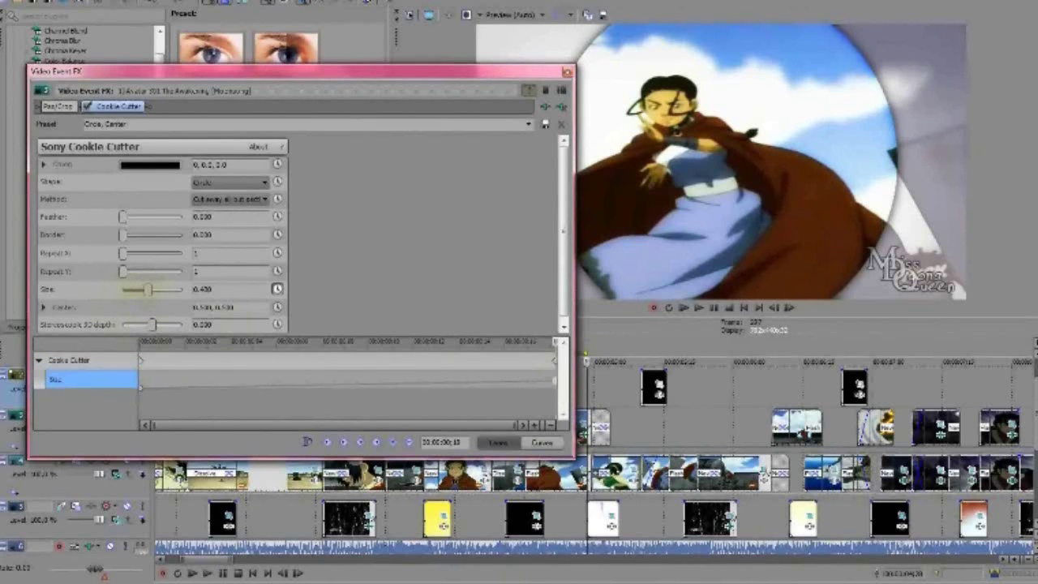
{"action": "left_click", "coordinate": [140, 360]}
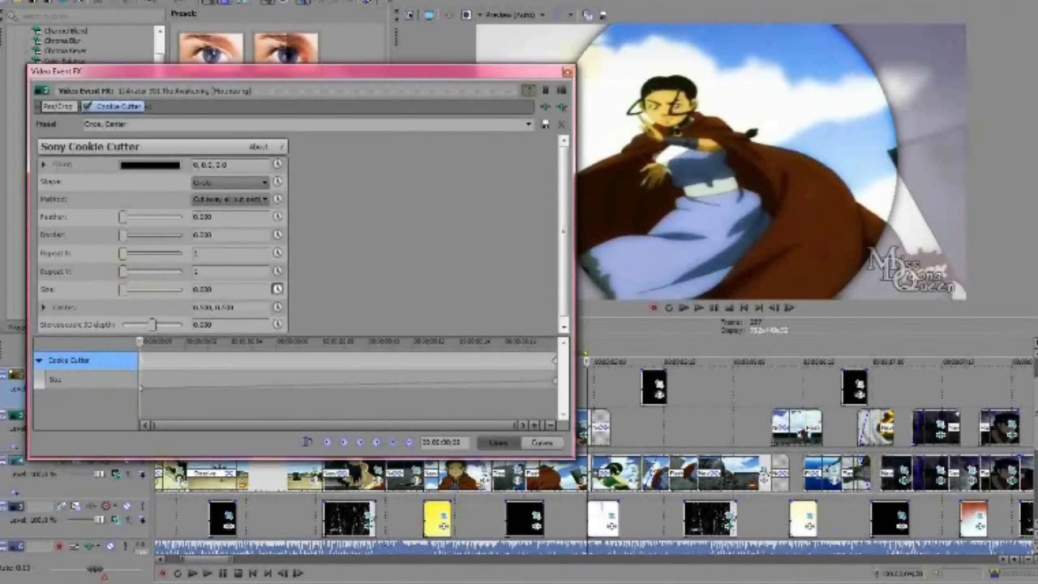
{"action": "left_click", "coordinate": [567, 73]}
Step: Look over the remaining layered sections through to the project's end and go to the frame at 12;18
{"action": "left_click", "coordinate": [538, 487]}
{"action": "left_click", "coordinate": [591, 389]}
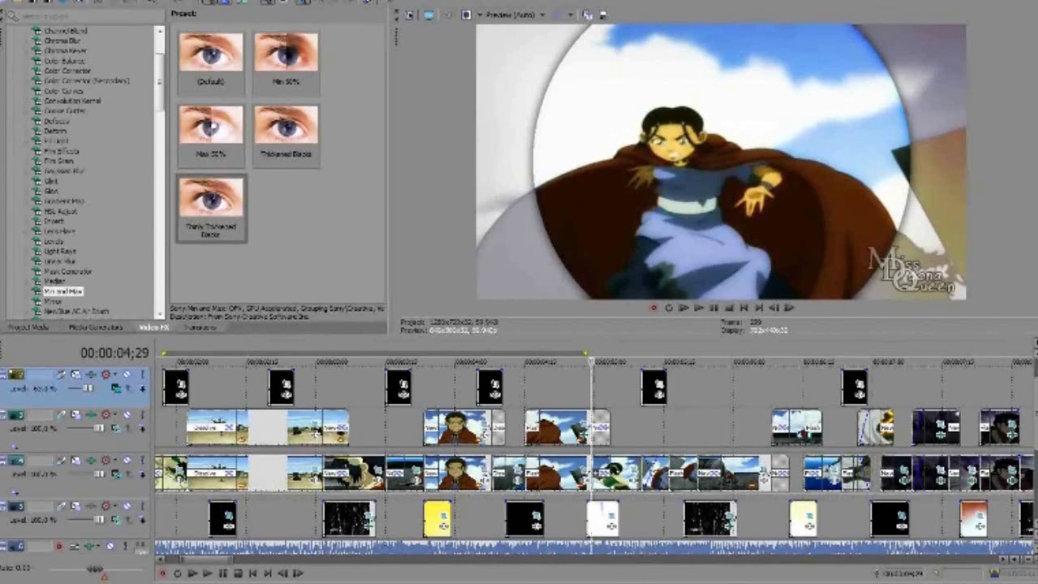
{"action": "scroll", "coordinate": [591, 438], "scroll_direction": "down", "scroll_amount": 4}
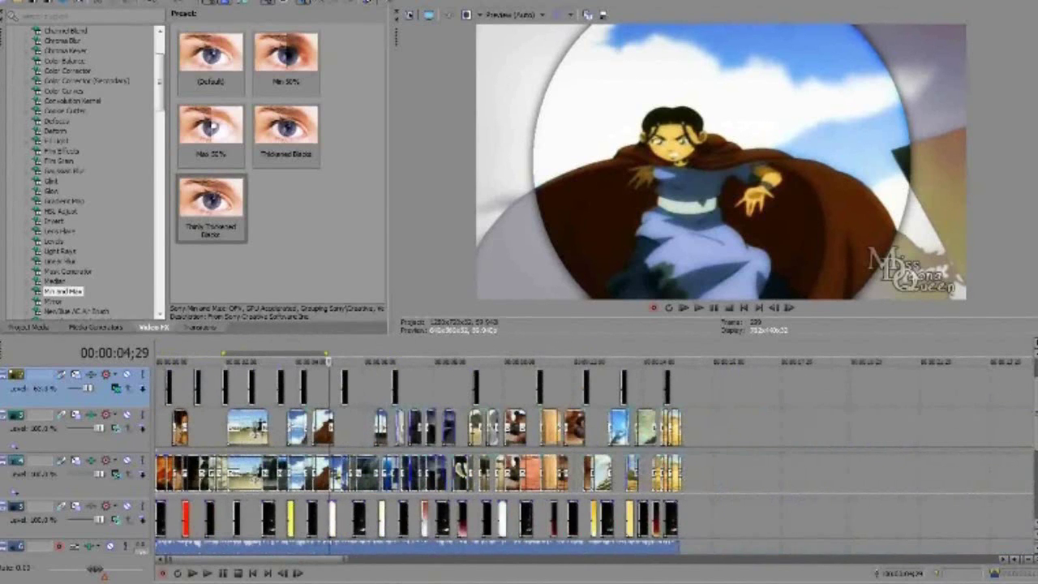
{"action": "scroll", "coordinate": [591, 487], "scroll_direction": "up", "scroll_amount": 2}
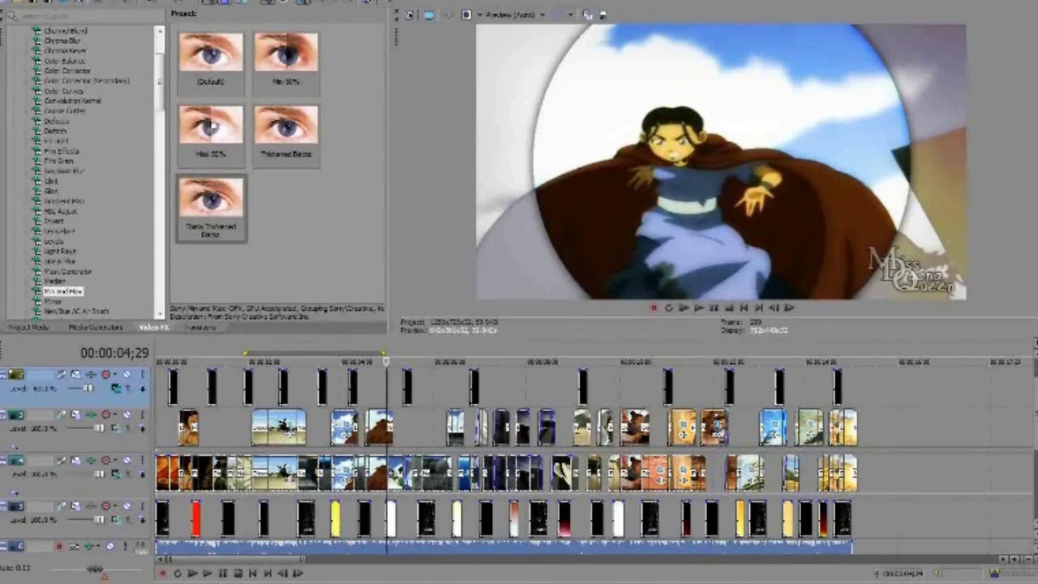
{"action": "left_click", "coordinate": [799, 390]}
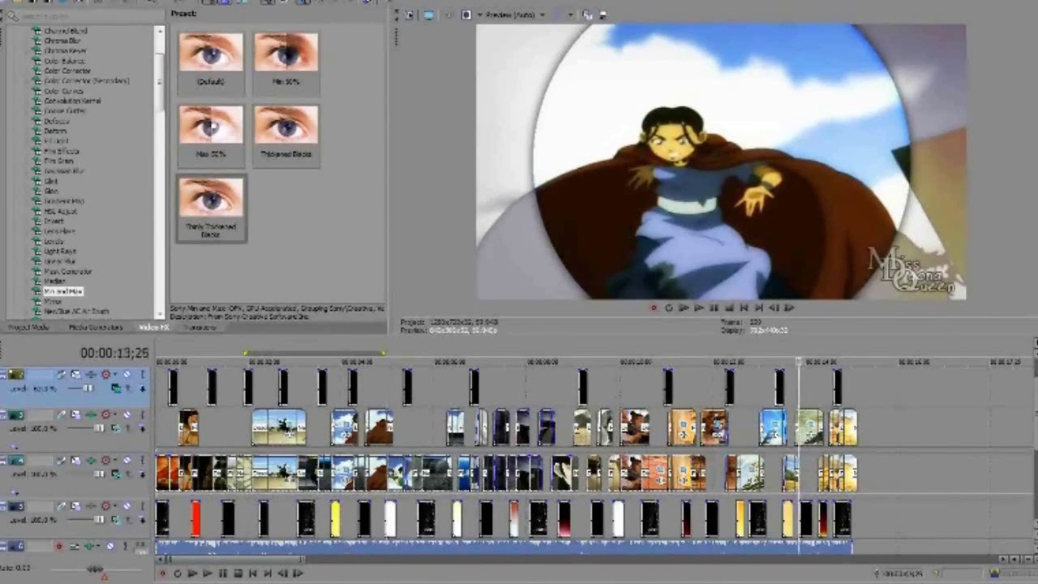
{"action": "left_click", "coordinate": [833, 390]}
{"action": "scroll", "coordinate": [834, 389], "scroll_direction": "up", "scroll_amount": 2}
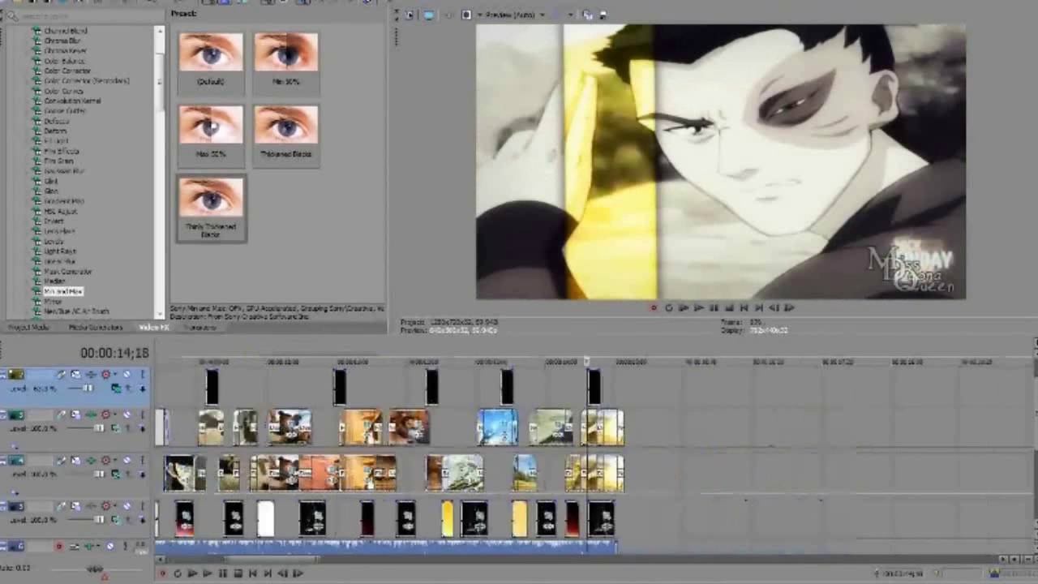
{"action": "left_click", "coordinate": [402, 429]}
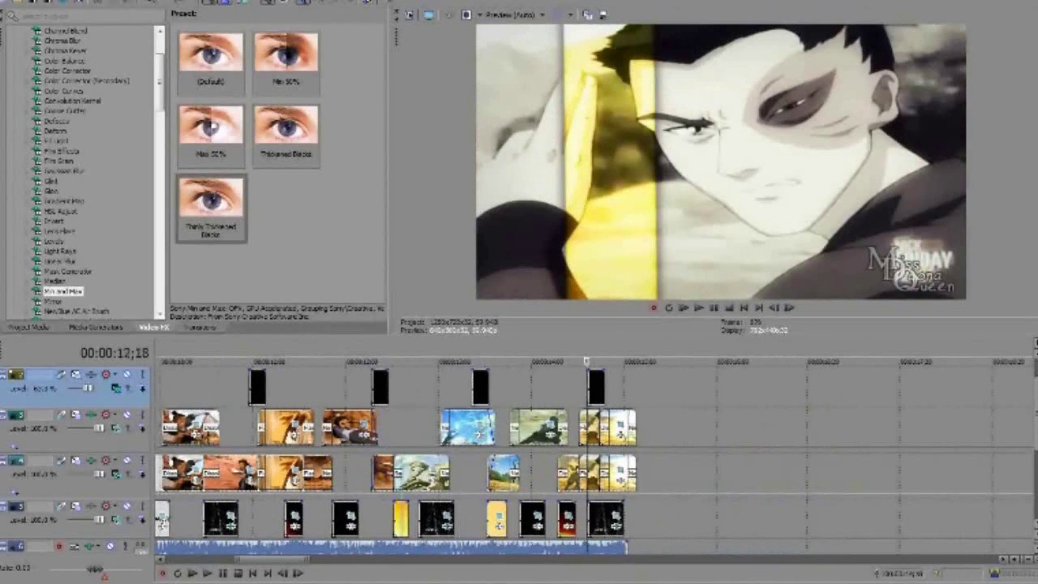
{"action": "scroll", "coordinate": [401, 428], "scroll_direction": "up", "scroll_amount": 2}
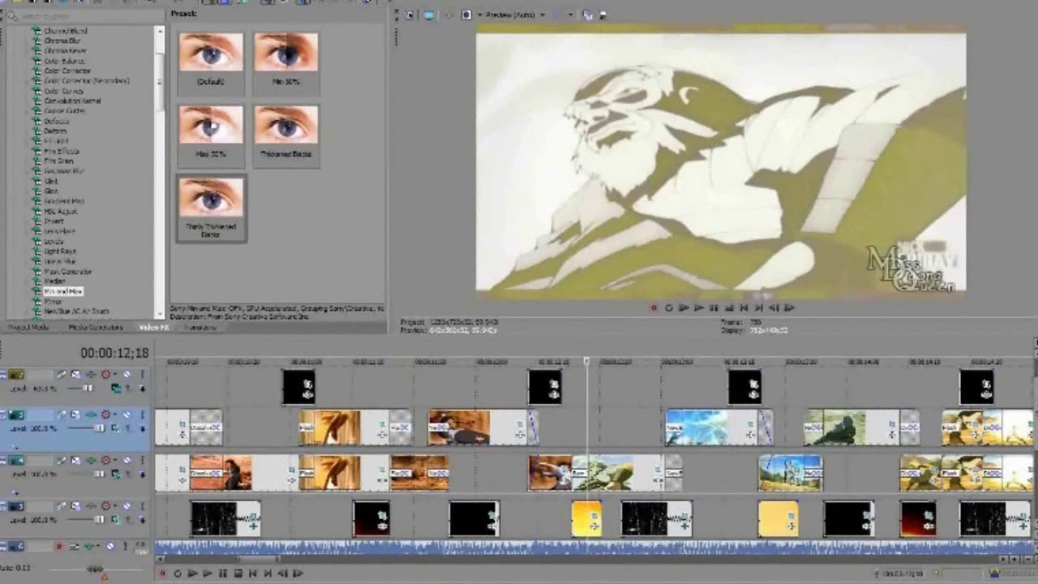
{"action": "scroll", "coordinate": [586, 429], "scroll_direction": "up", "scroll_amount": 2}
Step: Browse the available transitions and examine the Barn Door presets
{"action": "left_click", "coordinate": [200, 328]}
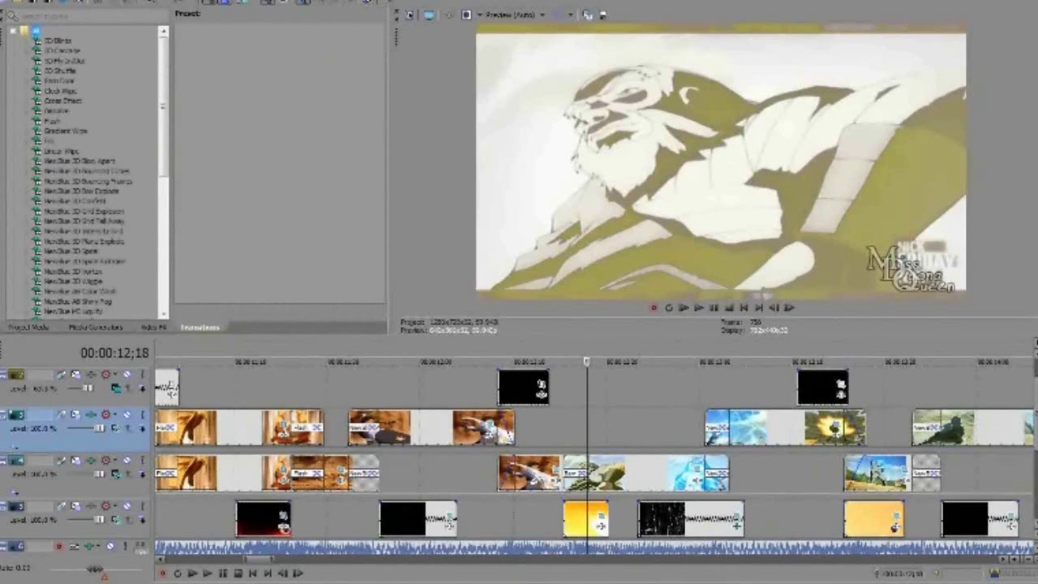
{"action": "left_click", "coordinate": [60, 82]}
{"action": "scroll", "coordinate": [251, 162], "scroll_direction": "down", "scroll_amount": 3}
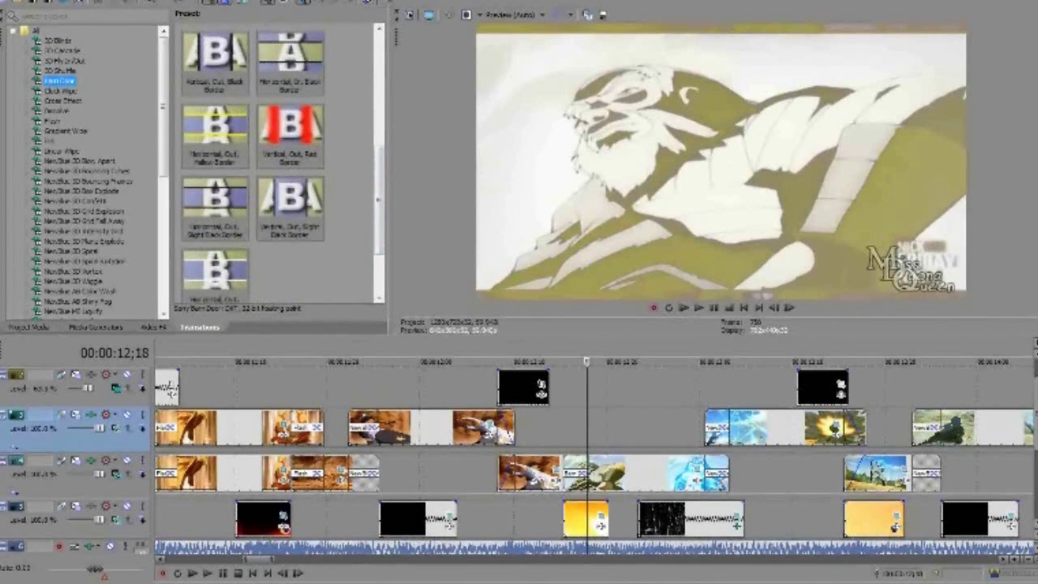
{"action": "scroll", "coordinate": [251, 162], "scroll_direction": "up", "scroll_amount": 3}
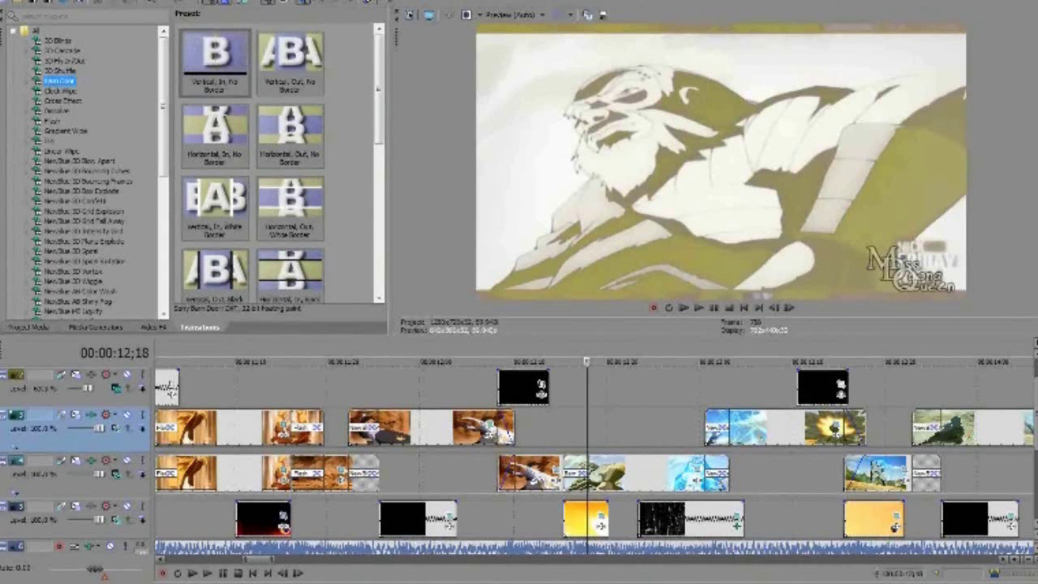
{"action": "scroll", "coordinate": [89, 175], "scroll_direction": "down", "scroll_amount": 3}
Step: Play back the section from 11;05 and go frame by frame through the base-layer transition from 12;16 to 12;22
{"action": "left_click", "coordinate": [193, 390]}
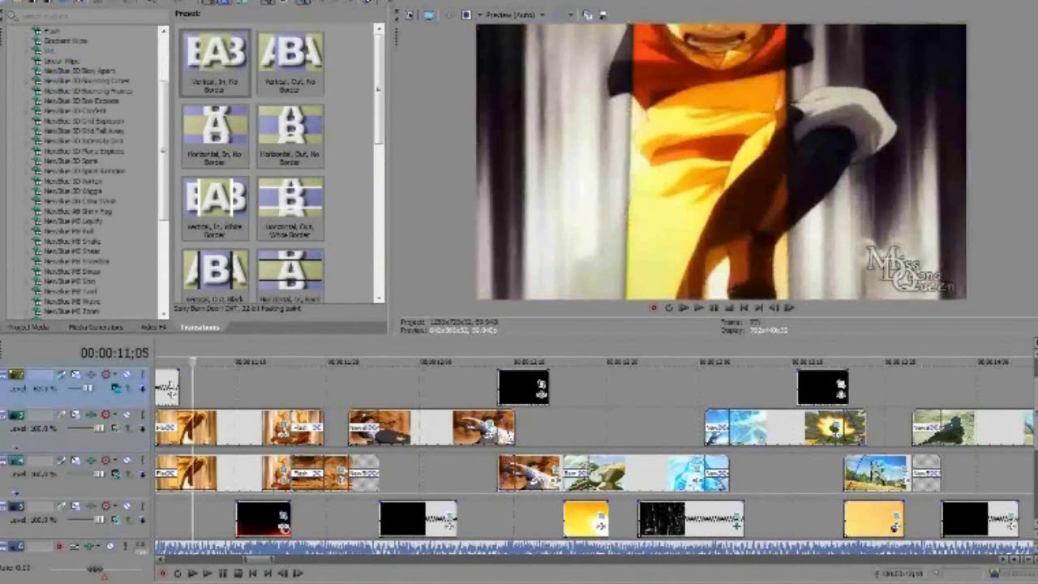
{"action": "key", "text": "space"}
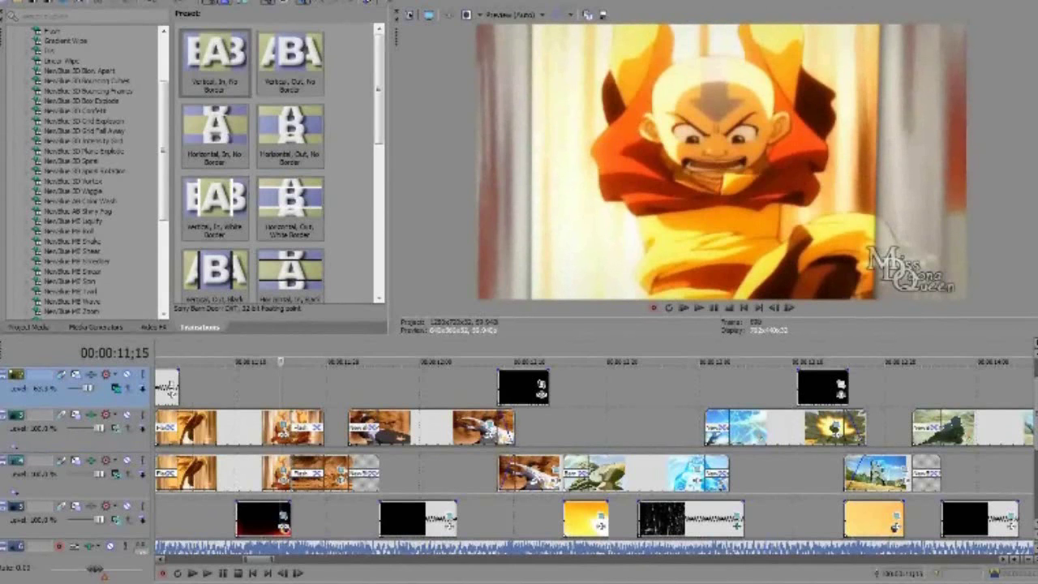
{"action": "left_click", "coordinate": [573, 429]}
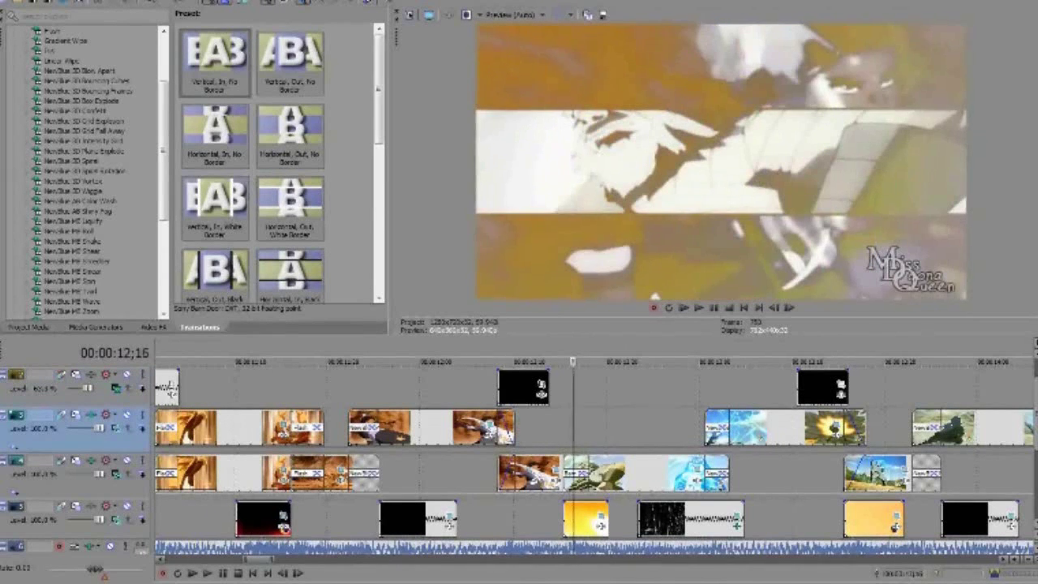
{"action": "key", "text": "Right"}
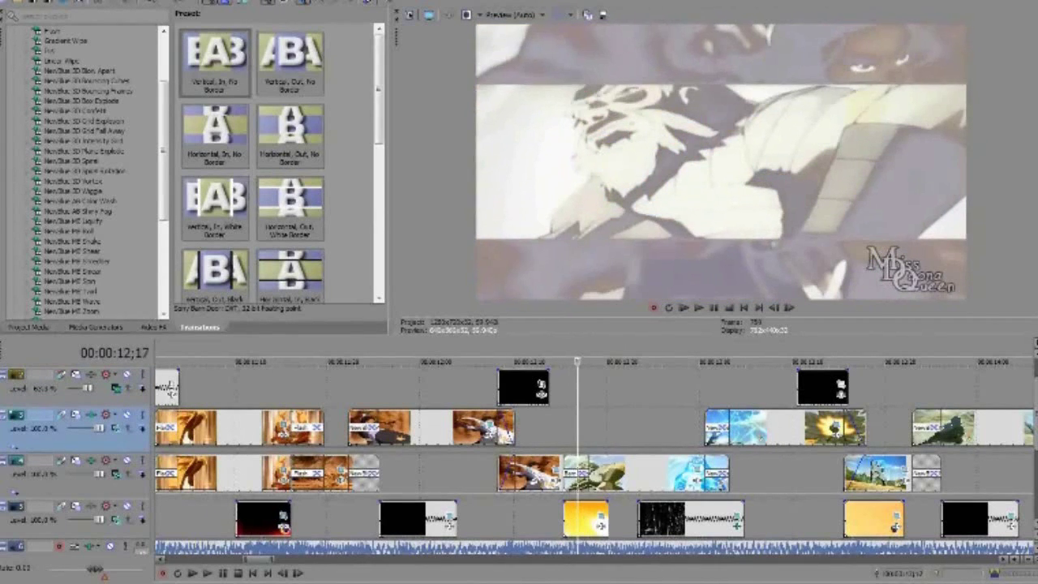
{"action": "key", "text": "Right"}
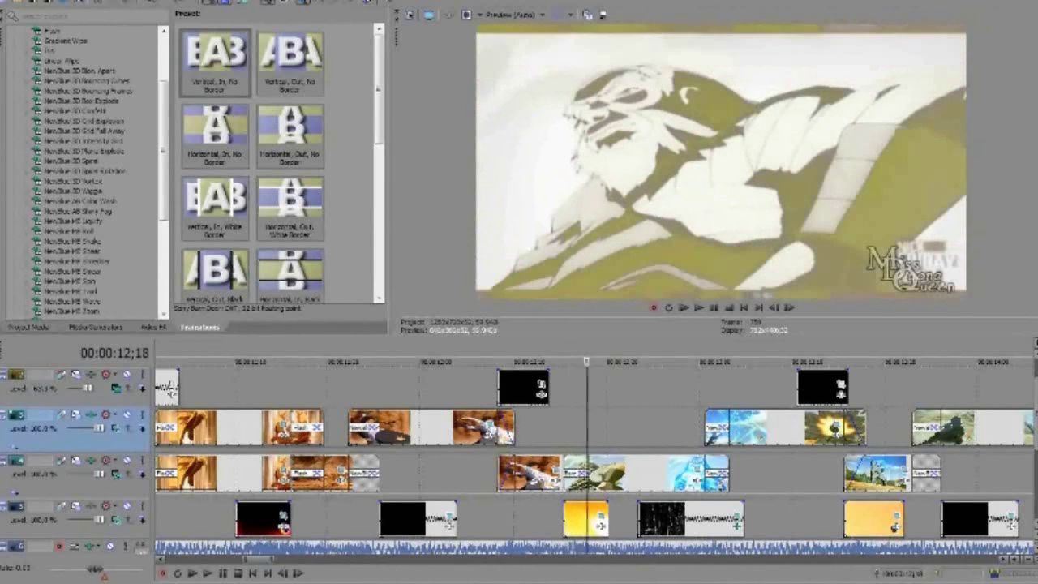
{"action": "key", "text": "Right"}
{"action": "key", "text": "Right"}
{"action": "key", "text": "Right"}
{"action": "key", "text": "Right"}
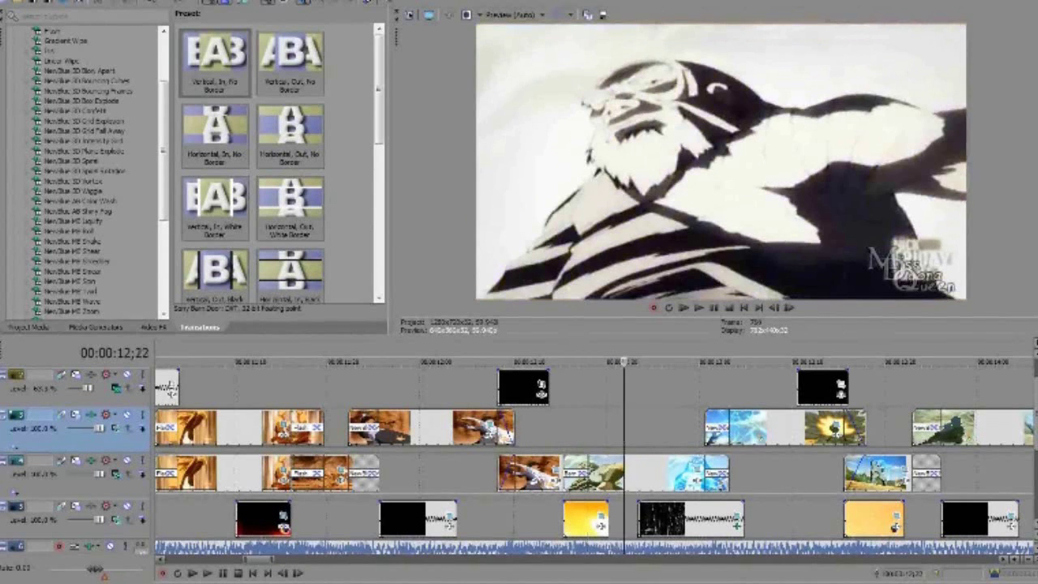
Step: Open the Tonight Tonight Part 6 - KUZCO project from its folder in Vegas Movie Studio 9.0 Projects
{"action": "key", "text": "Down"}
{"action": "key", "text": "Down"}
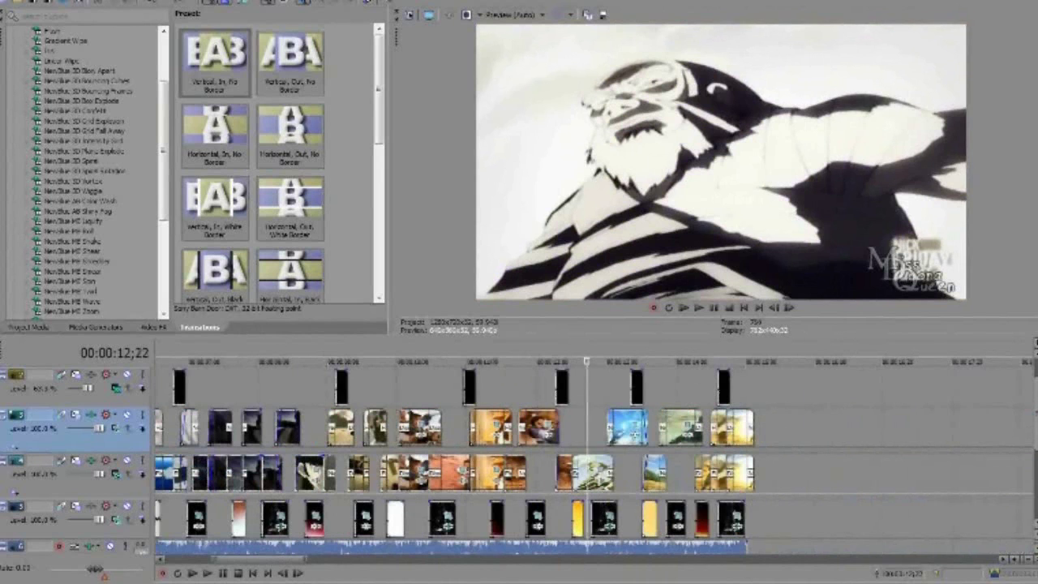
{"action": "key", "text": "alt+f"}
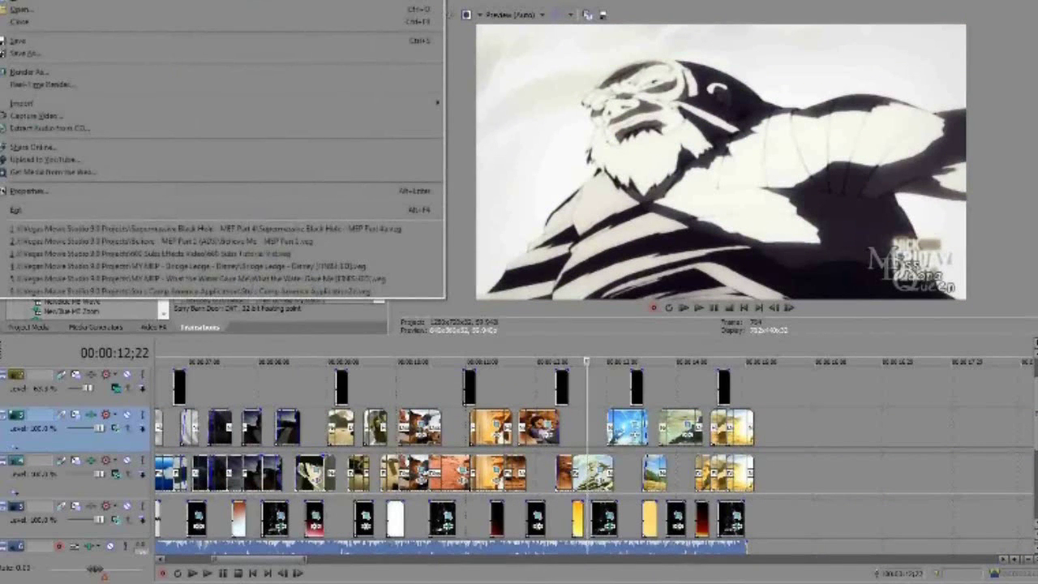
{"action": "left_click", "coordinate": [22, 9]}
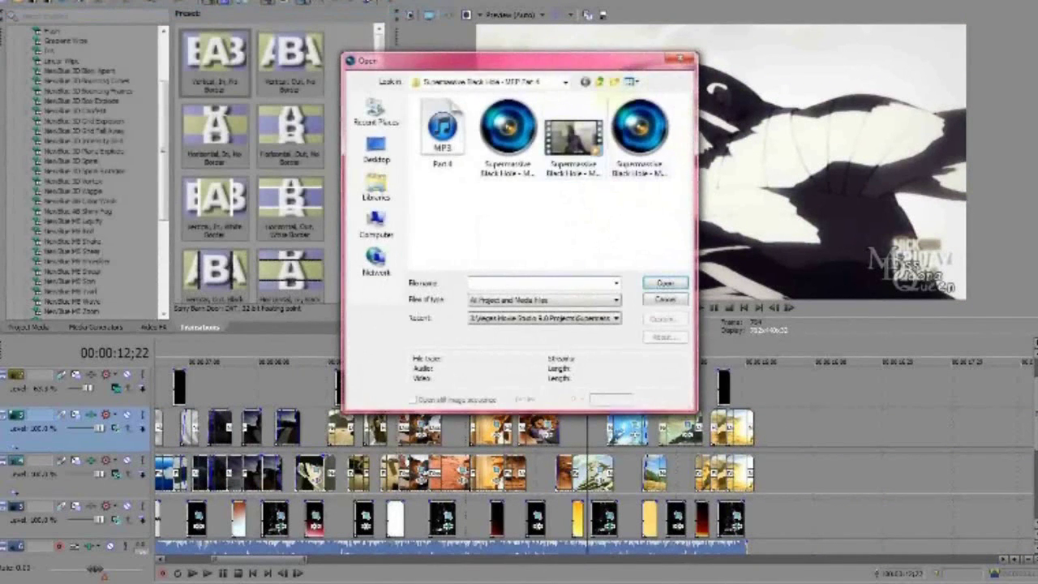
{"action": "left_click", "coordinate": [600, 82]}
{"action": "scroll", "coordinate": [550, 185], "scroll_direction": "down", "scroll_amount": 4}
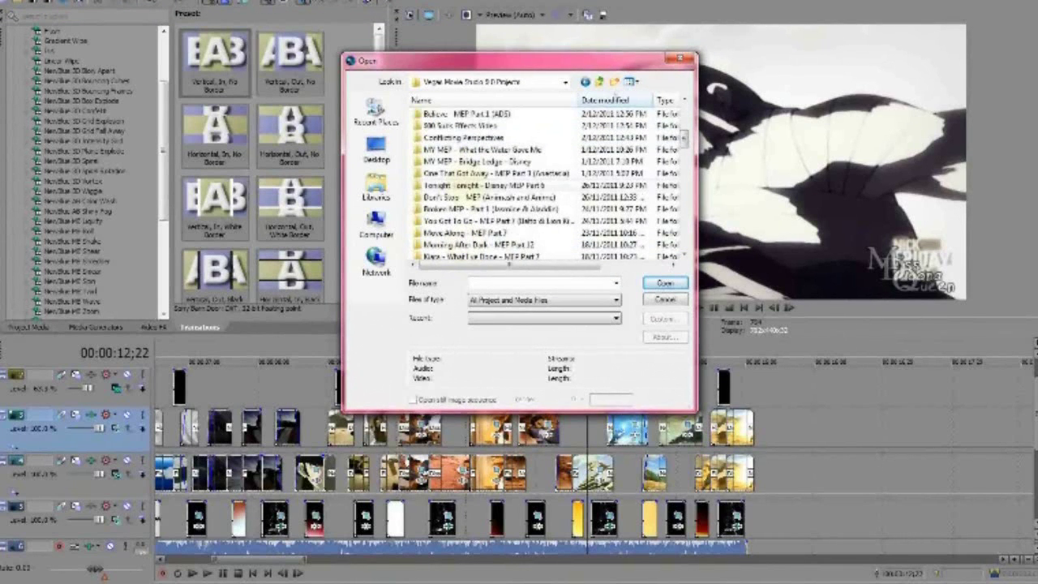
{"action": "key", "text": "Return"}
{"action": "double_click", "coordinate": [442, 134]}
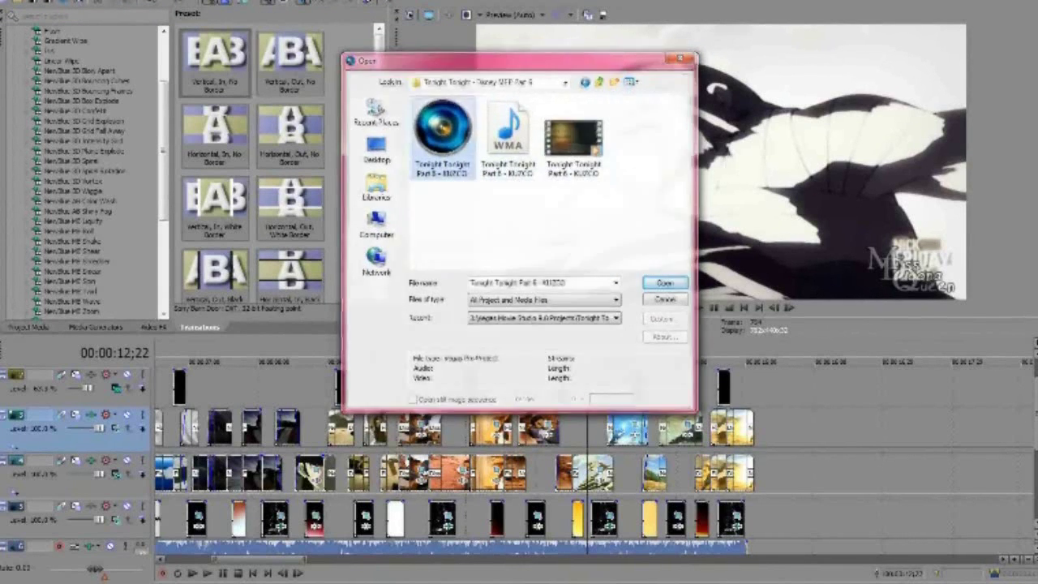
{"action": "left_click", "coordinate": [571, 230]}
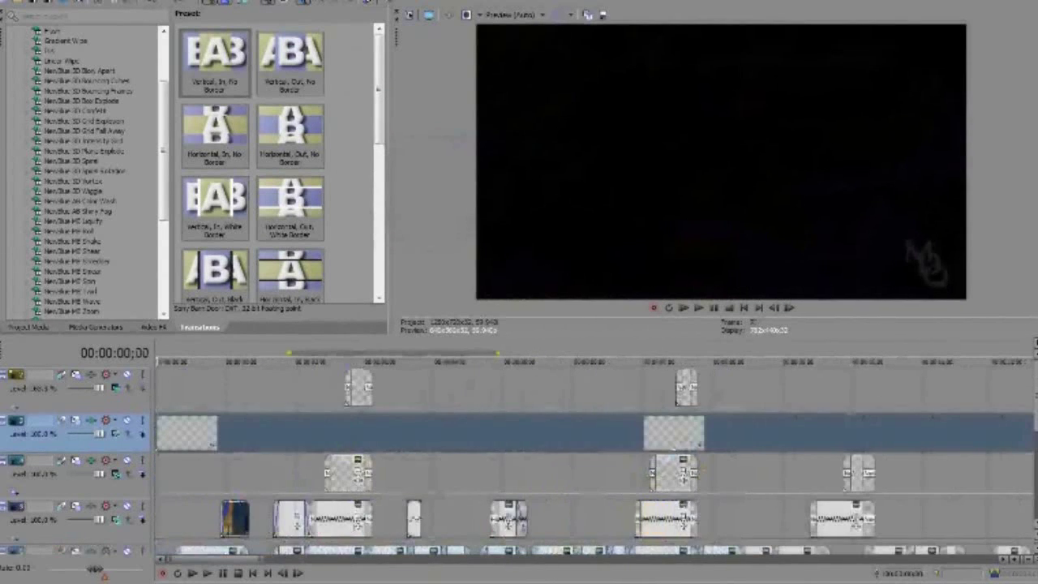
Step: Set a loop region over roughly the first two seconds of the project and play it back
{"action": "left_click_drag", "start_coordinate": [106, 444], "coordinate": [105, 377]}
{"action": "scroll", "coordinate": [596, 454], "scroll_direction": "down", "scroll_amount": 2}
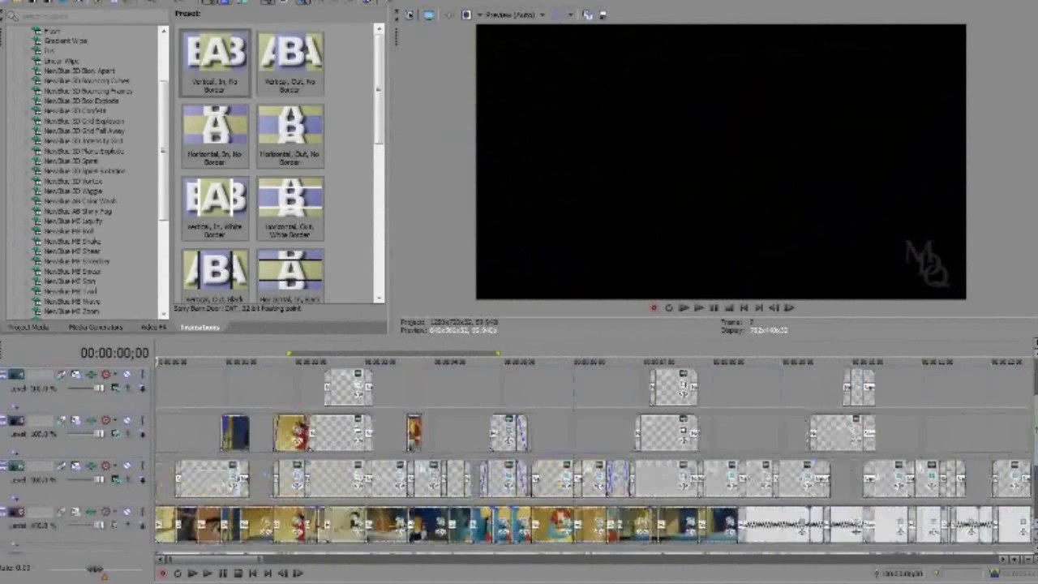
{"action": "key", "text": "space"}
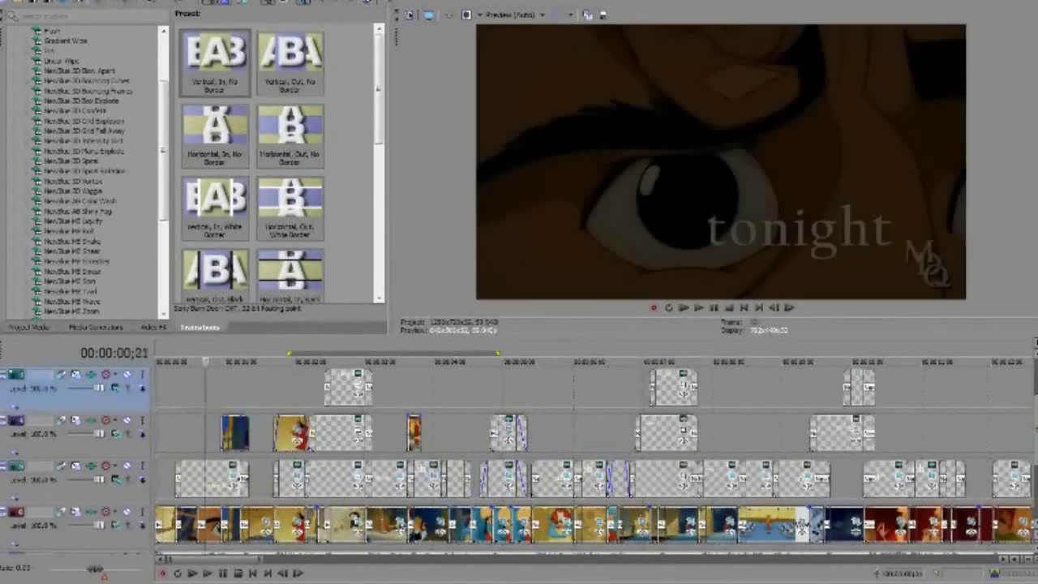
{"action": "left_click_drag", "start_coordinate": [263, 389], "coordinate": [175, 390]}
{"action": "left_click_drag", "start_coordinate": [262, 354], "coordinate": [324, 353]}
{"action": "key", "text": "space"}
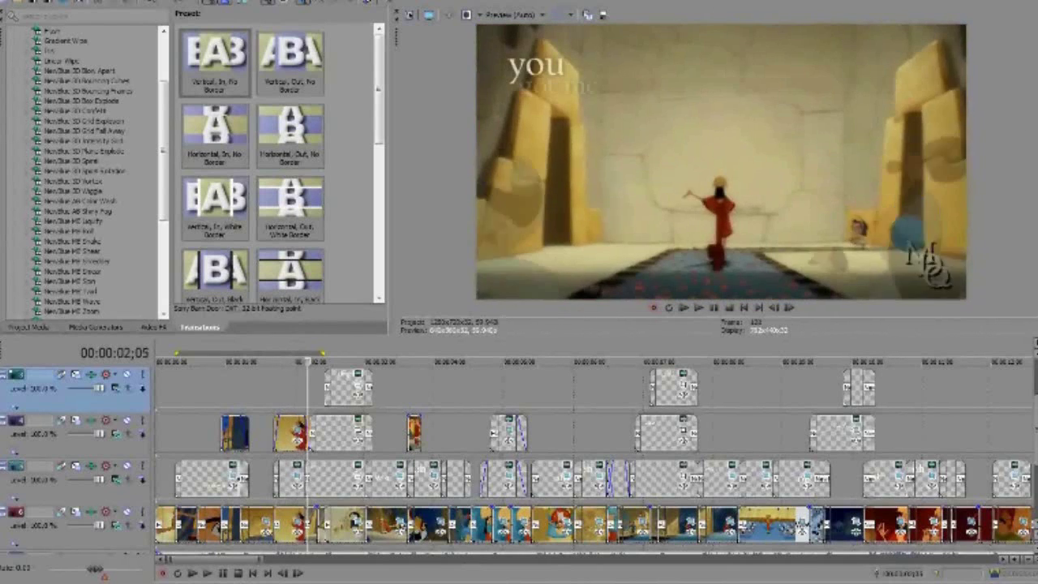
Step: Open the Pan/Crop settings of the base-layer clip at 1;27
{"action": "left_click", "coordinate": [293, 397]}
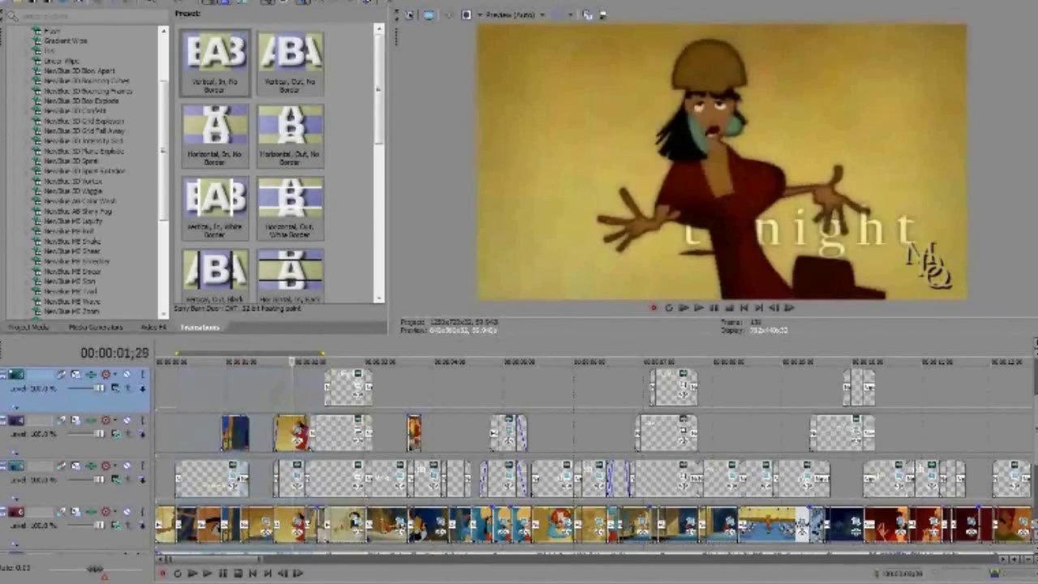
{"action": "scroll", "coordinate": [293, 397], "scroll_direction": "up", "scroll_amount": 3}
{"action": "left_click", "coordinate": [511, 526]}
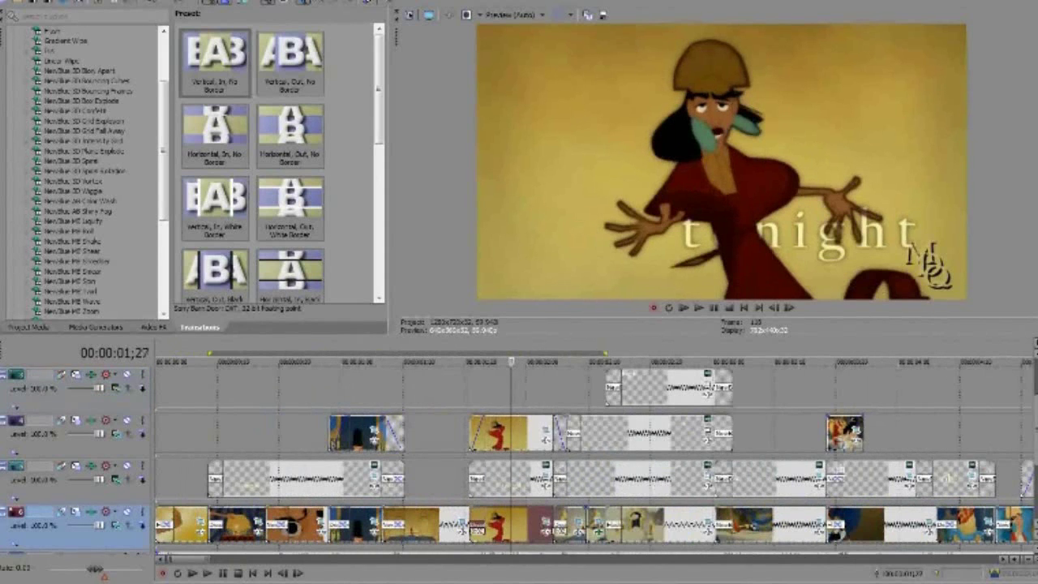
{"action": "left_click", "coordinate": [546, 522]}
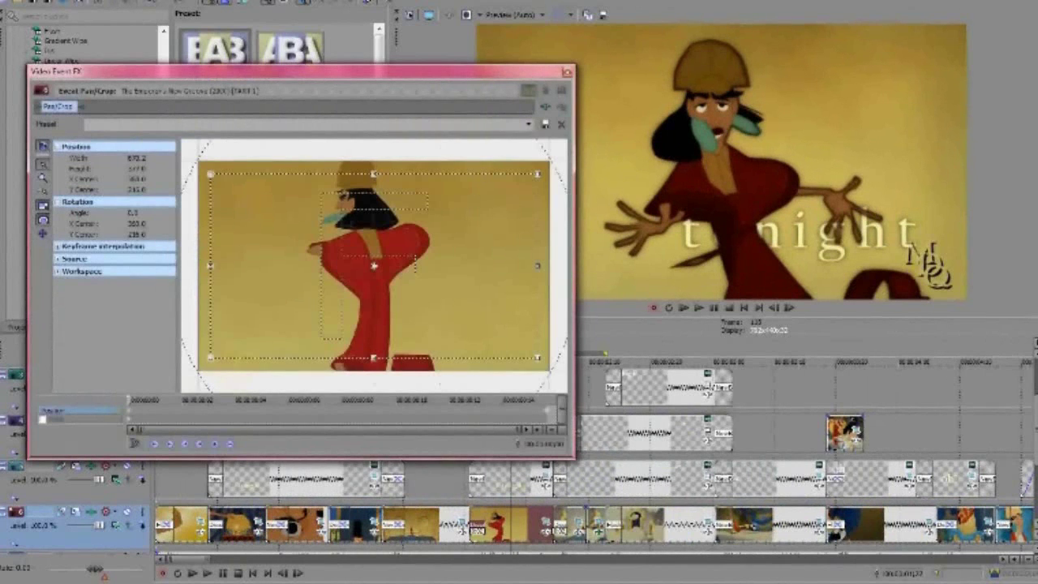
Step: Inspect the character mask and its keyframes on the duplicate clip above the base layer at 1;27 in the Pan/Crop settings
{"action": "left_click", "coordinate": [567, 71]}
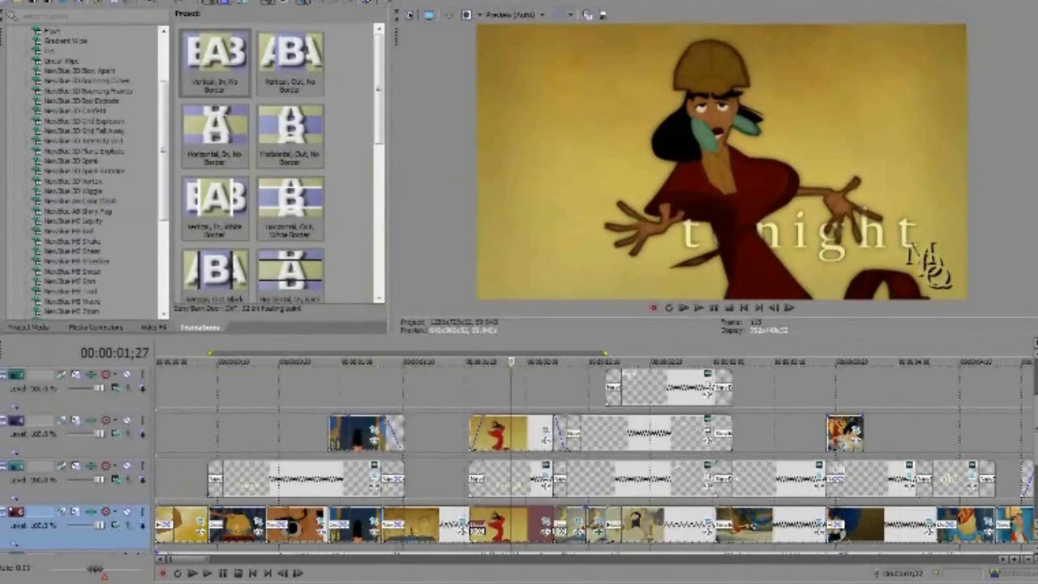
{"action": "left_click", "coordinate": [546, 430]}
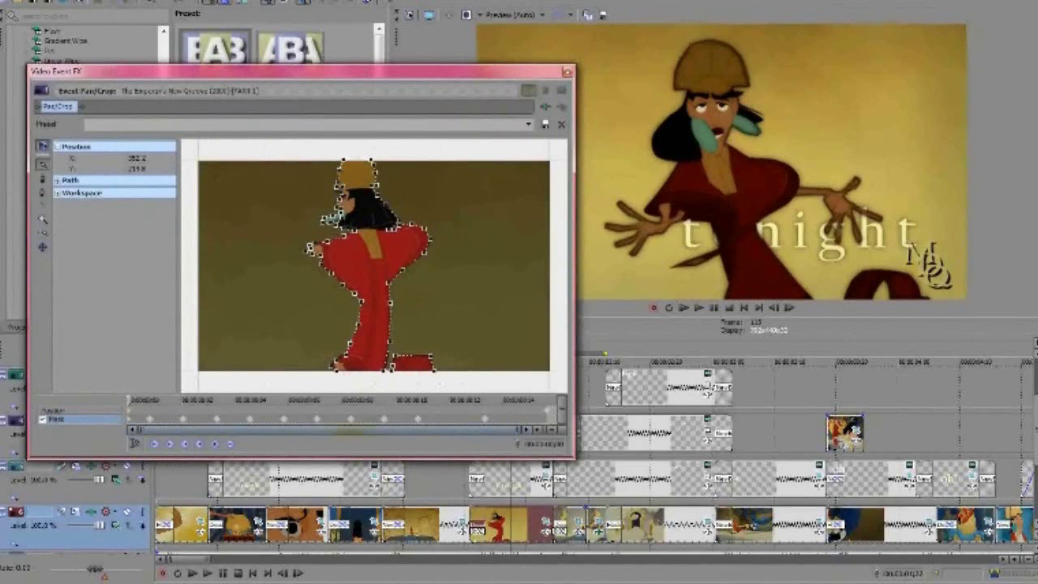
{"action": "left_click", "coordinate": [409, 400]}
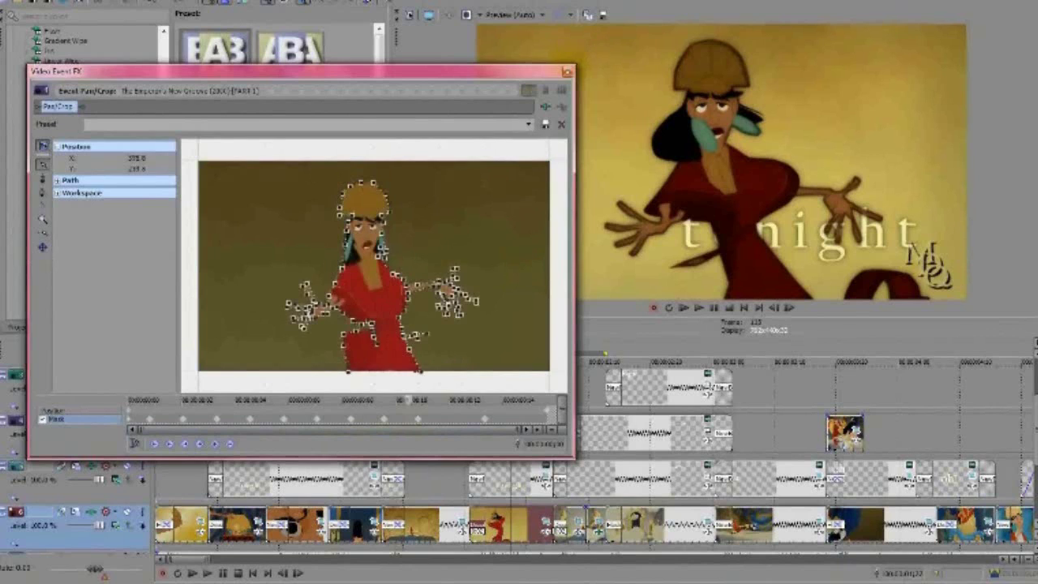
{"action": "left_click", "coordinate": [567, 72]}
Step: View the masked duplicate clips over the lyric text at 1;28, 1;03, 1;05 and 3;23, and show the whole timeline
{"action": "left_click", "coordinate": [546, 467]}
{"action": "key", "text": "Right"}
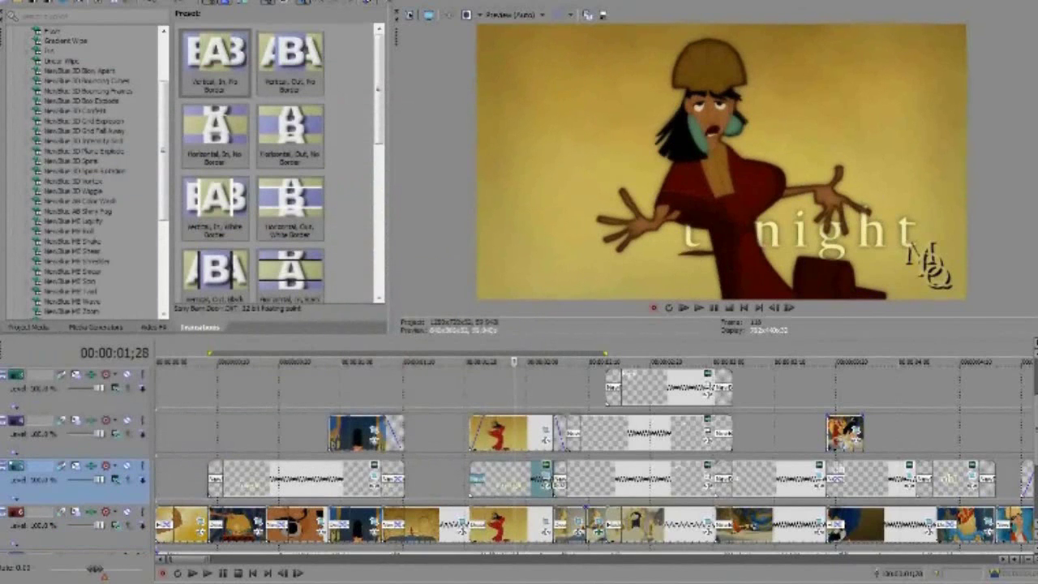
{"action": "left_click", "coordinate": [359, 479]}
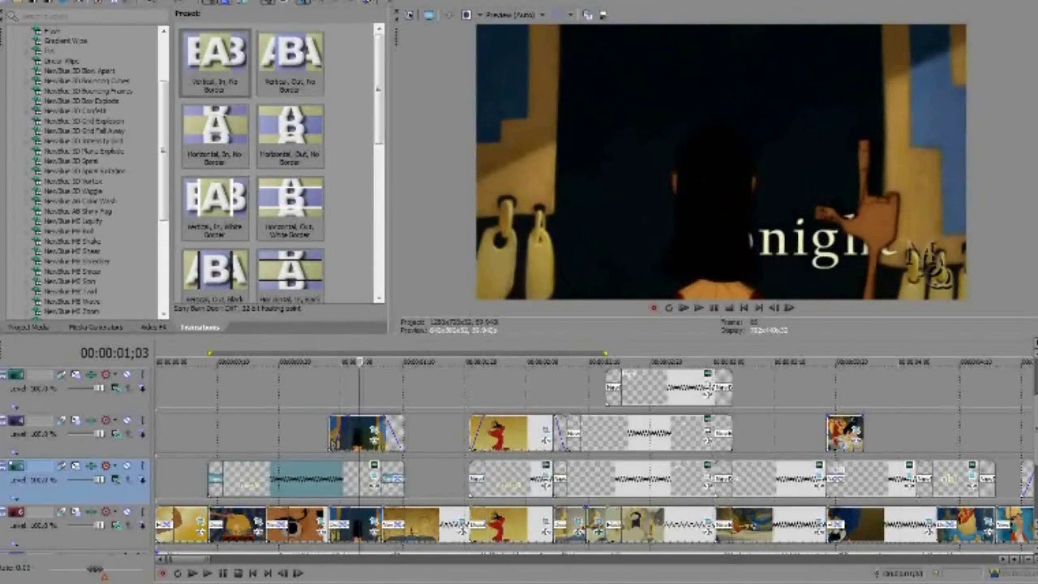
{"action": "left_click", "coordinate": [375, 435]}
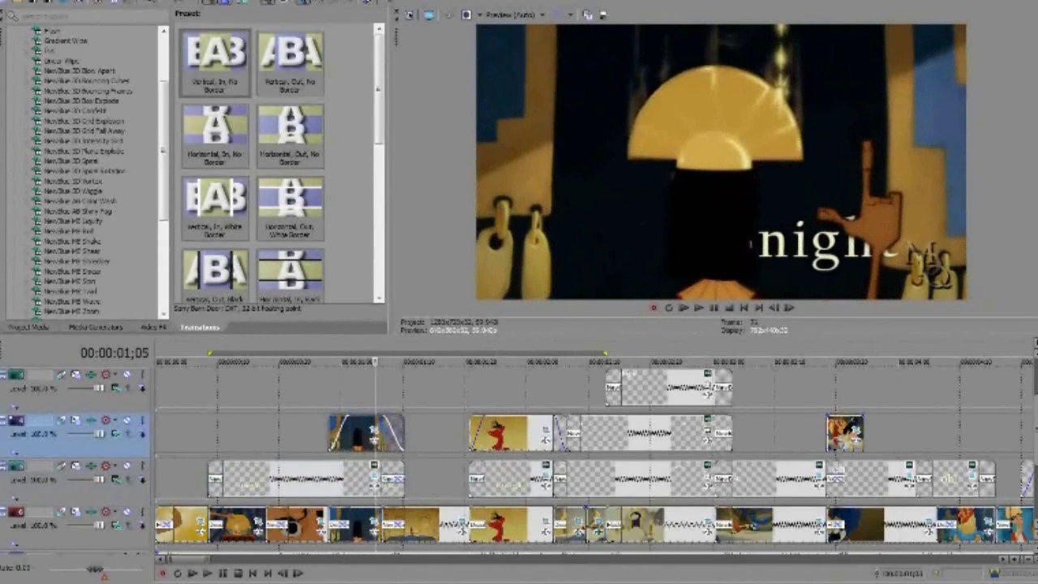
{"action": "left_click", "coordinate": [851, 389]}
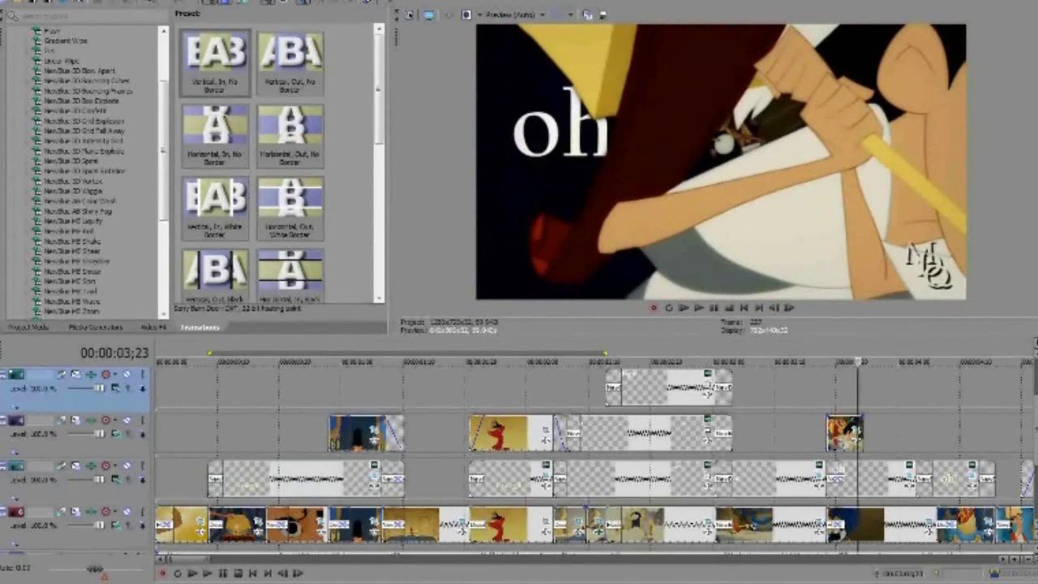
{"action": "scroll", "coordinate": [850, 405], "scroll_direction": "down", "scroll_amount": 4}
{"action": "scroll", "coordinate": [851, 405], "scroll_direction": "down", "scroll_amount": 1}
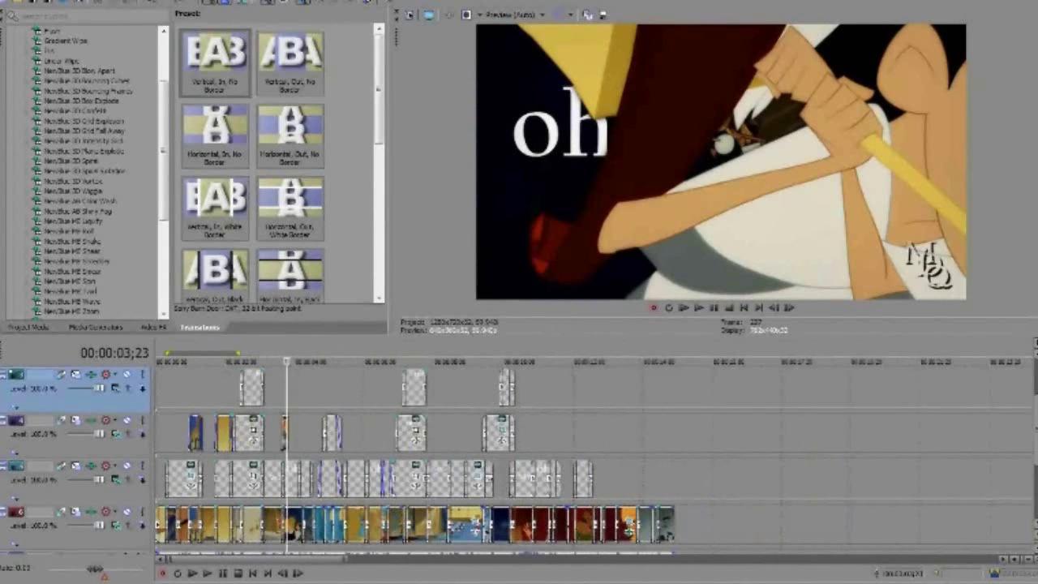
Step: Open the project from the Broken MEP - Part 1 (Jasmine & Aladdin) folder in Vegas Movie Studio 9.0 Projects
{"action": "left_click", "coordinate": [5, 0]}
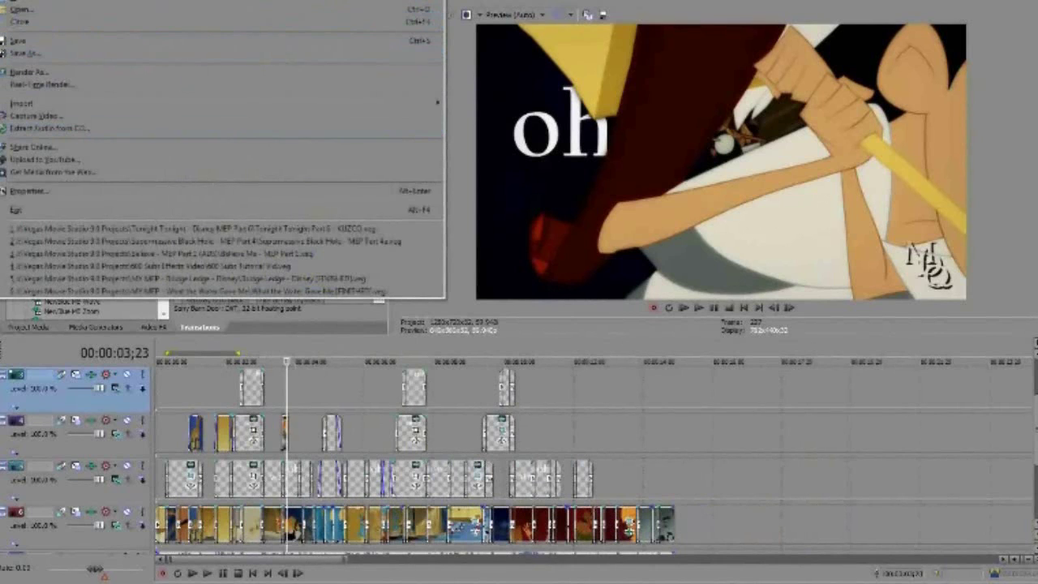
{"action": "left_click", "coordinate": [32, 9]}
{"action": "key", "text": "BackSpace"}
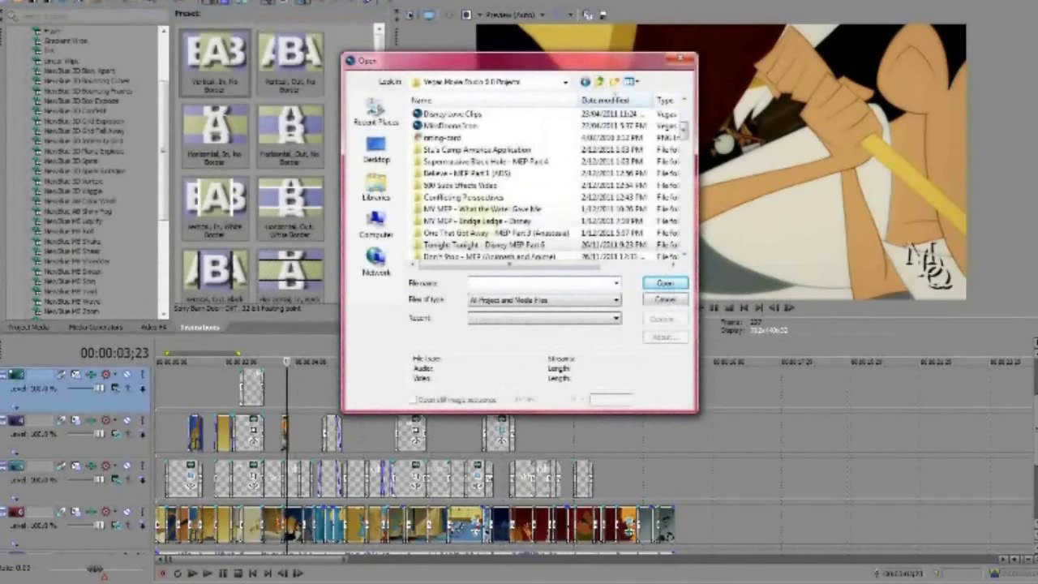
{"action": "scroll", "coordinate": [470, 221], "scroll_direction": "down", "scroll_amount": 2}
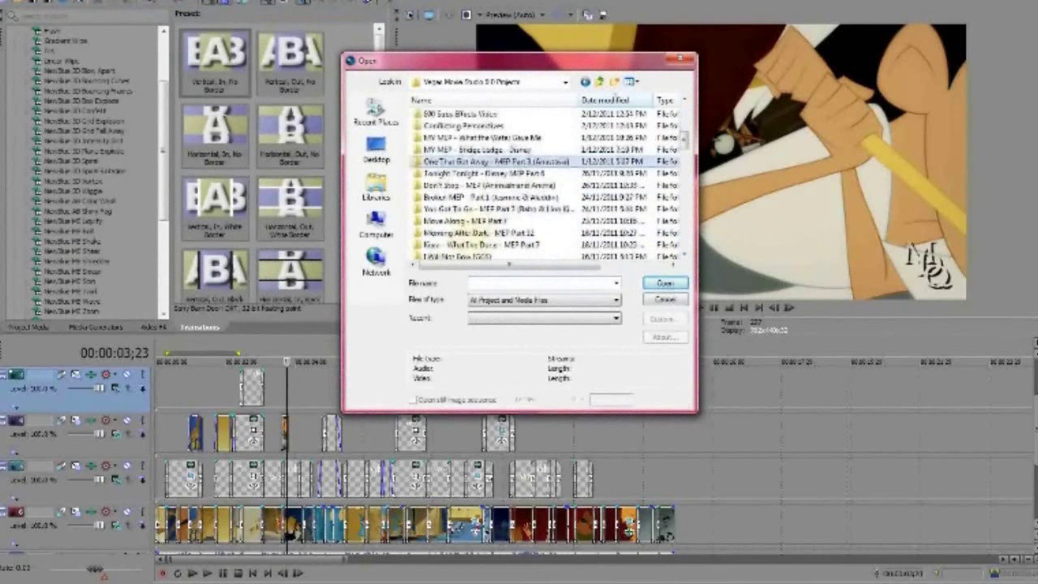
{"action": "double_click", "coordinate": [485, 197]}
{"action": "left_click", "coordinate": [508, 136]}
{"action": "left_click", "coordinate": [665, 283]}
{"action": "left_click", "coordinate": [576, 230]}
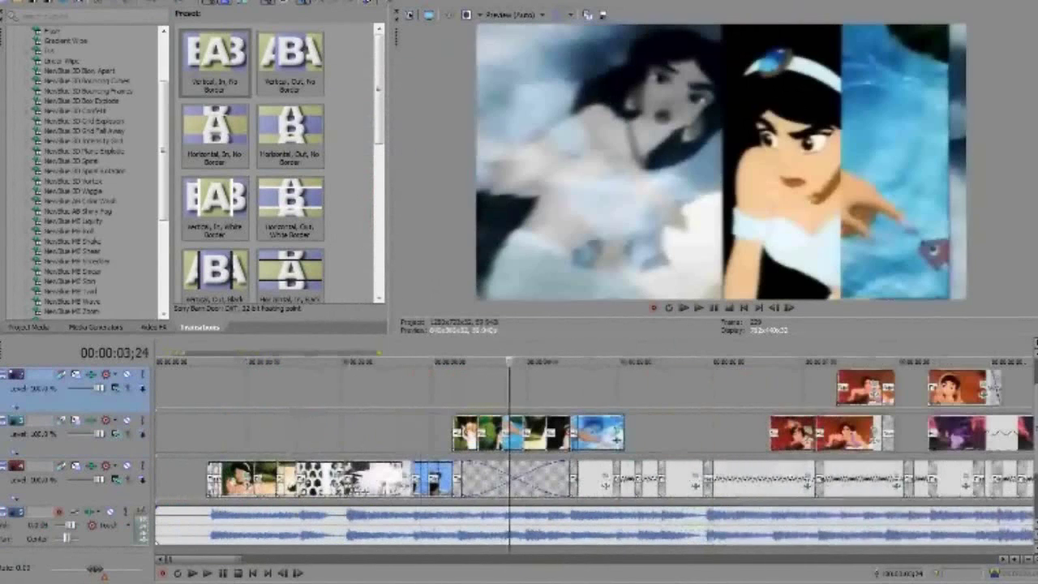
Step: Examine the split-screen section frame by frame between 4;18 and 3;12
{"action": "left_click", "coordinate": [584, 391]}
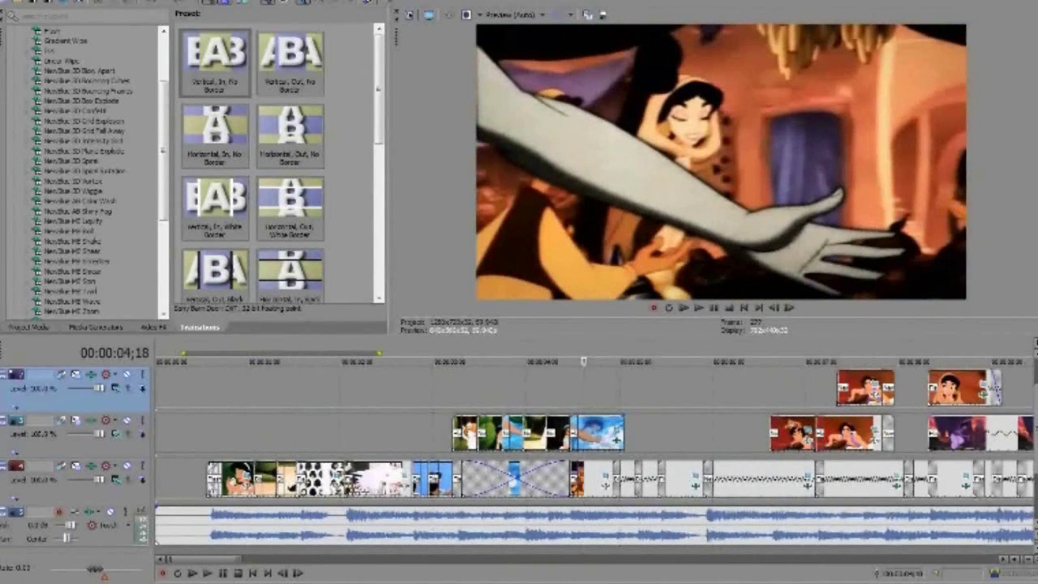
{"action": "scroll", "coordinate": [584, 391], "scroll_direction": "up", "scroll_amount": 1}
{"action": "left_click", "coordinate": [518, 391]}
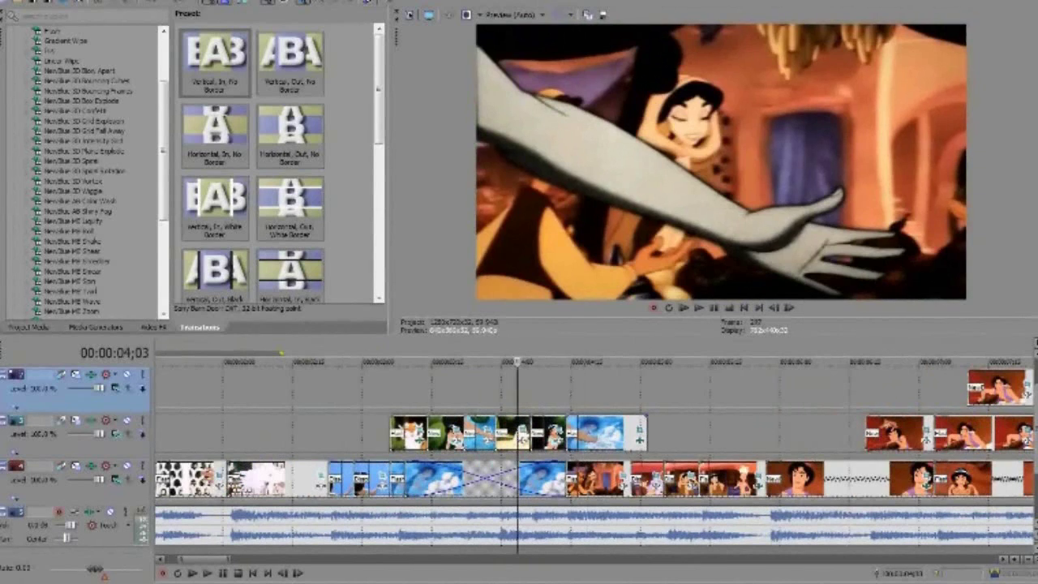
{"action": "left_click", "coordinate": [489, 391]}
{"action": "left_click", "coordinate": [459, 391]}
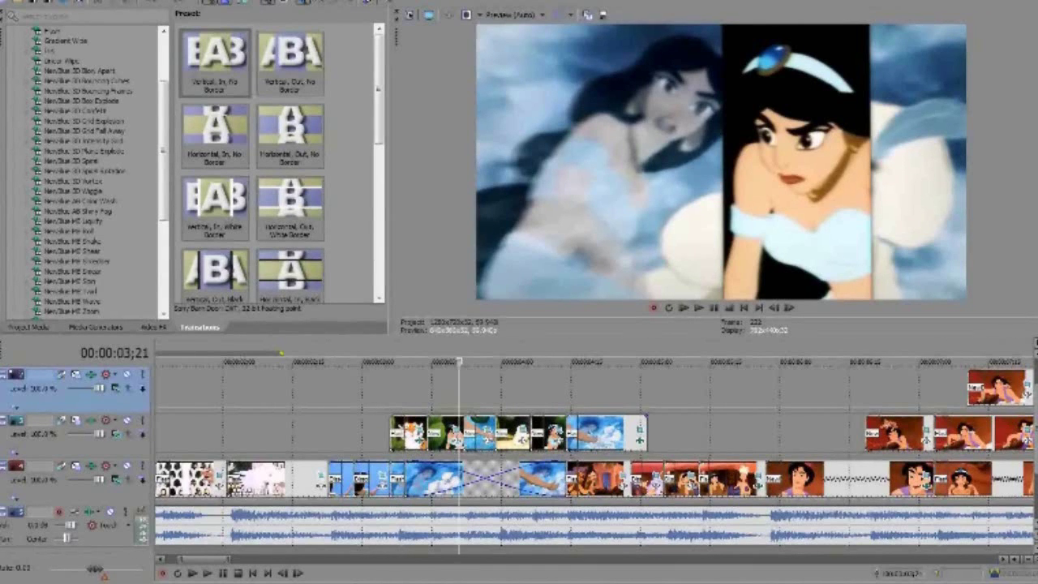
{"action": "left_click", "coordinate": [404, 391]}
{"action": "left_click", "coordinate": [417, 391]}
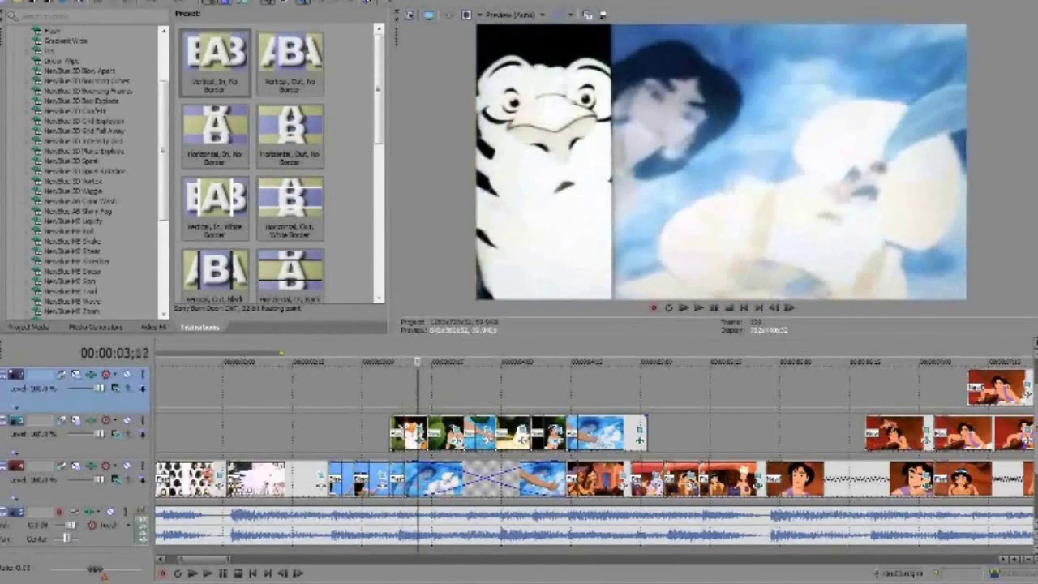
Step: Review the rectangular mask on the tiger clip at 3;12 and shift the clip's Pan/Crop position slightly sideways
{"action": "left_click", "coordinate": [419, 431]}
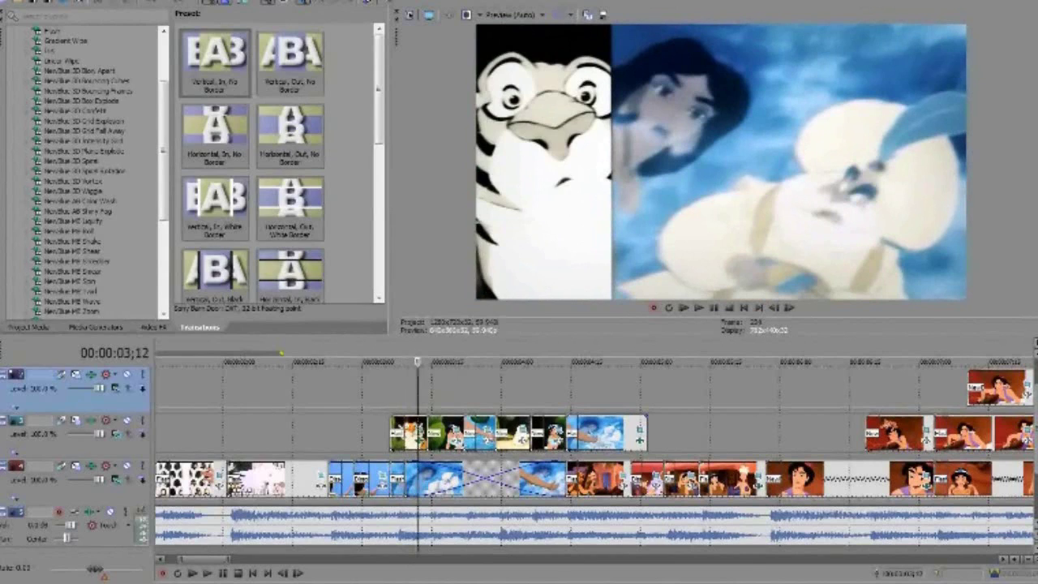
{"action": "left_click", "coordinate": [58, 420]}
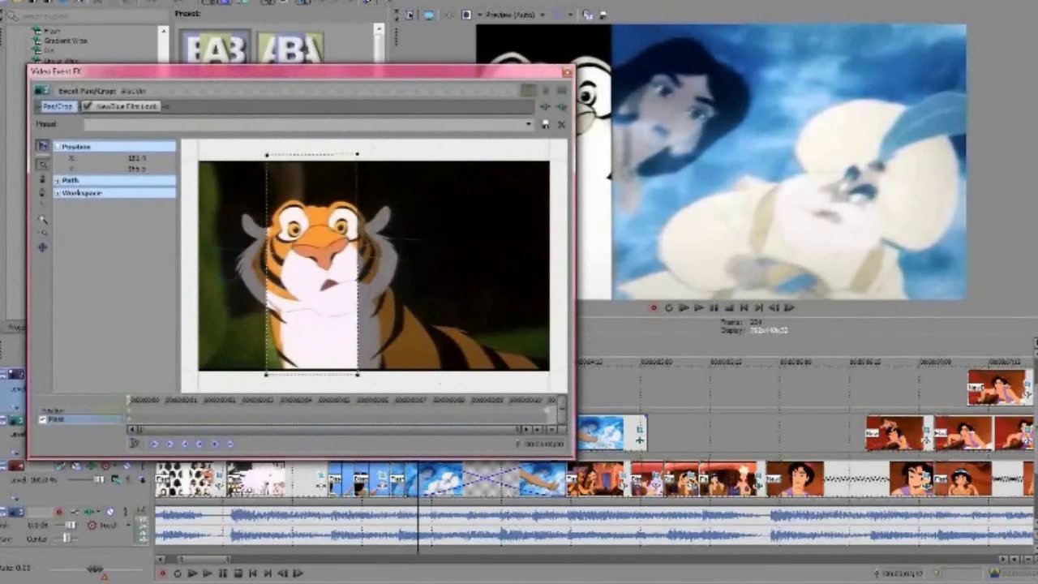
{"action": "left_click", "coordinate": [58, 411]}
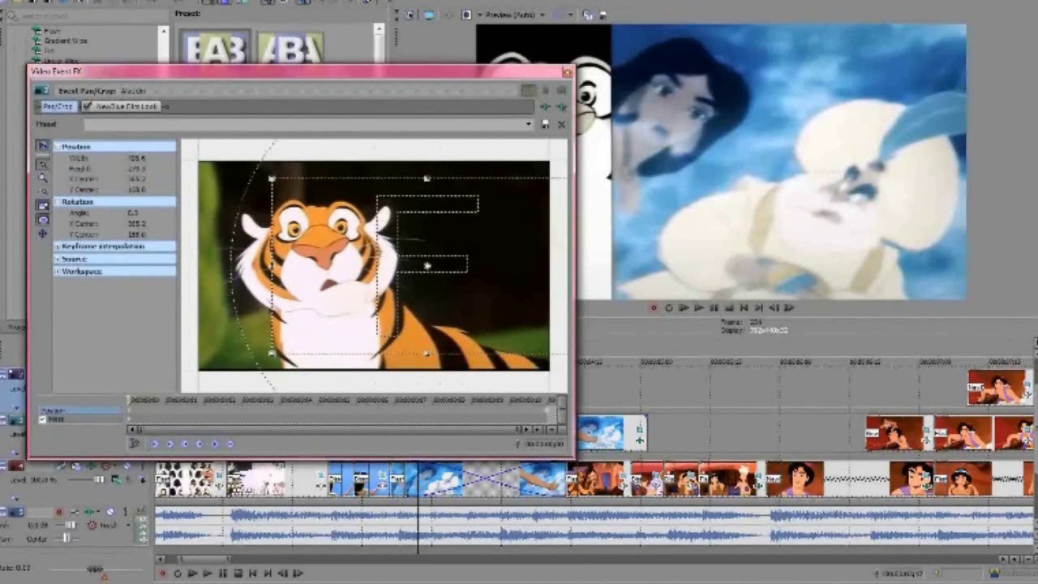
{"action": "mouse_move", "coordinate": [428, 266]}
{"action": "left_mouse_down"}
{"action": "mouse_move", "coordinate": [310, 267]}
{"action": "mouse_move", "coordinate": [416, 266]}
{"action": "left_mouse_up"}
{"action": "left_click", "coordinate": [567, 72]}
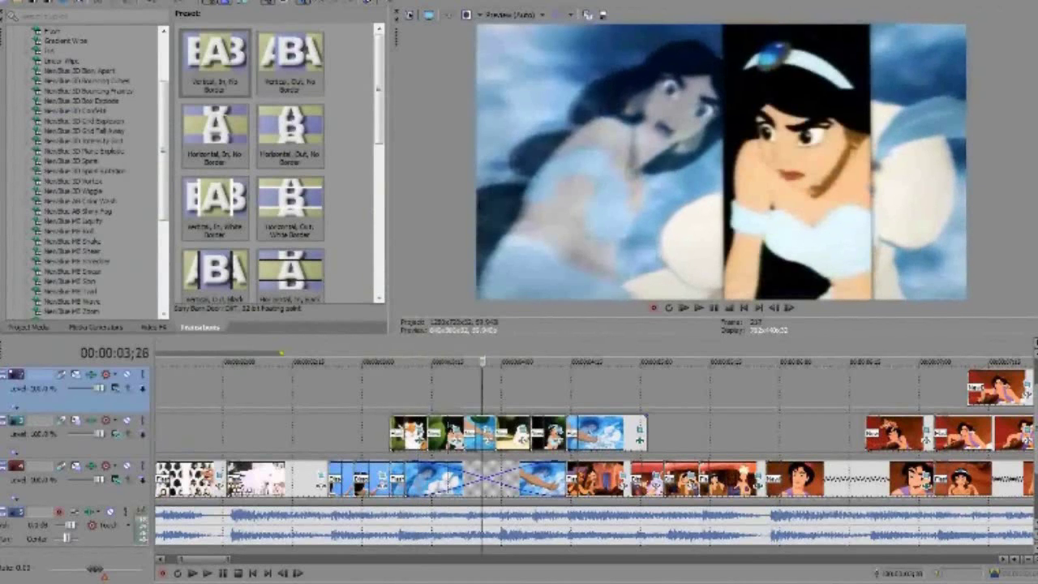
Step: Set a loop region over the split-screen section from about 2;23 to 4;13 and play it back
{"action": "left_click_drag", "start_coordinate": [658, 390], "coordinate": [330, 390]}
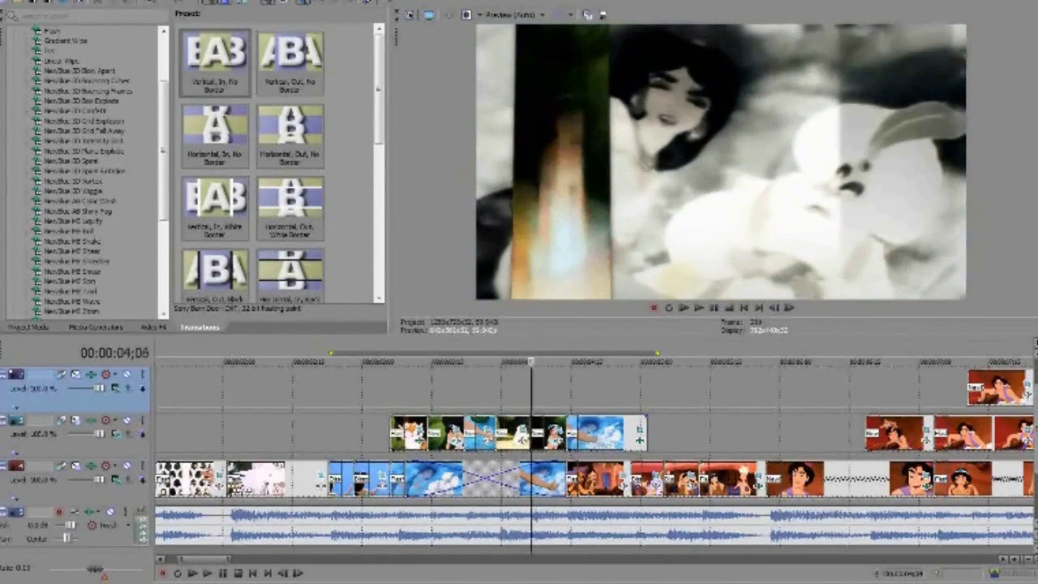
{"action": "double_click", "coordinate": [447, 479]}
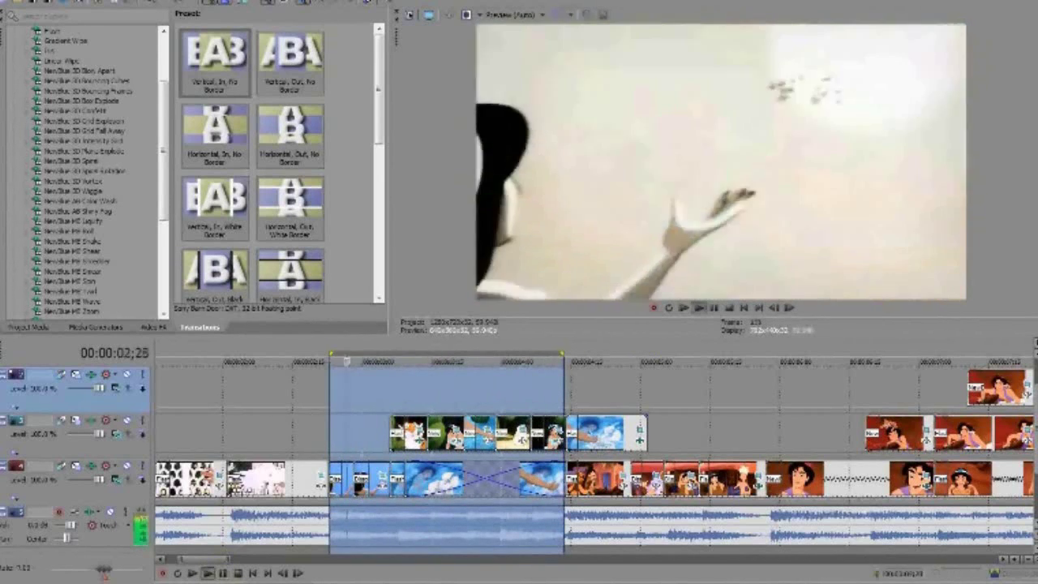
{"action": "key", "text": "Return"}
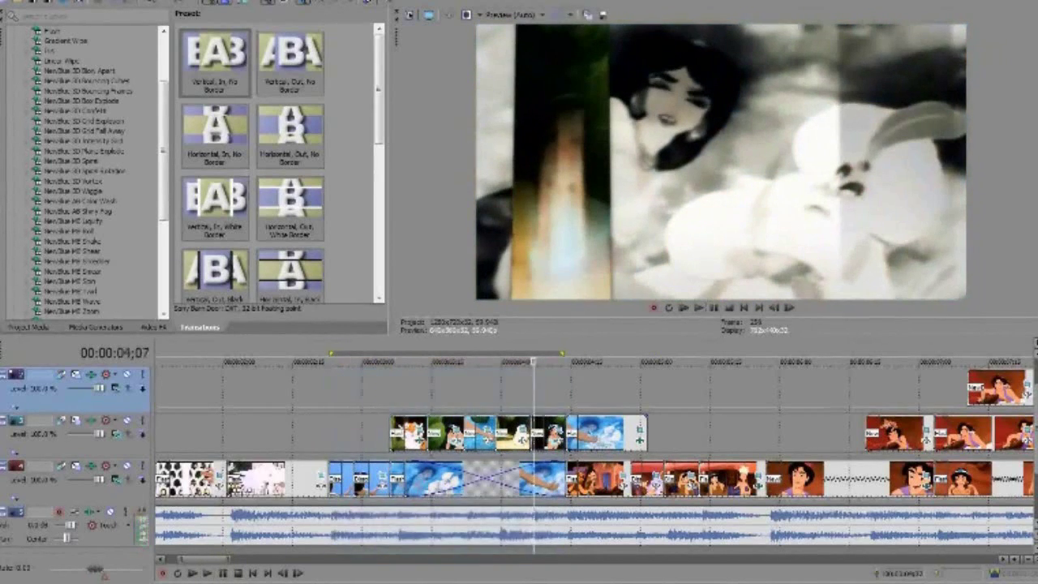
Step: Play back the stacked clips on the upper layers and check the frames at 7;23, 7;25 and 7;21
{"action": "scroll", "coordinate": [535, 454], "scroll_direction": "down", "scroll_amount": 1}
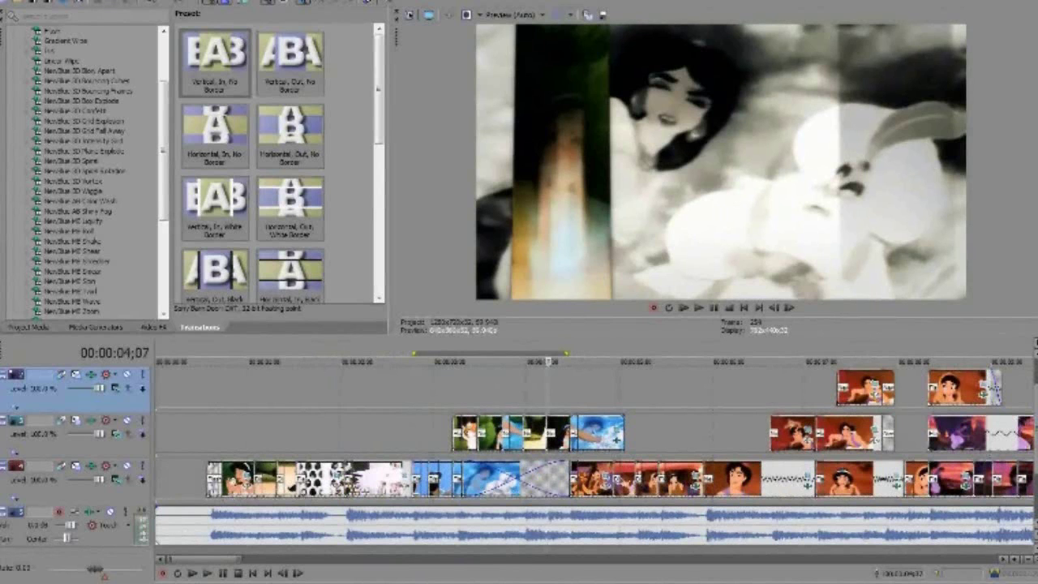
{"action": "left_click", "coordinate": [876, 387]}
{"action": "scroll", "coordinate": [876, 388], "scroll_direction": "up", "scroll_amount": 1}
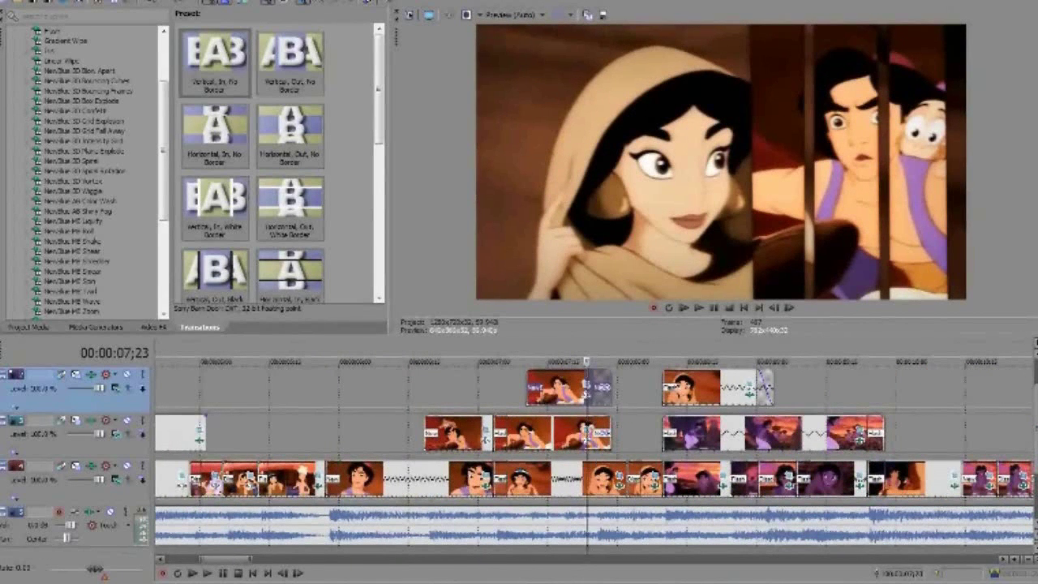
{"action": "scroll", "coordinate": [593, 458], "scroll_direction": "up", "scroll_amount": 1}
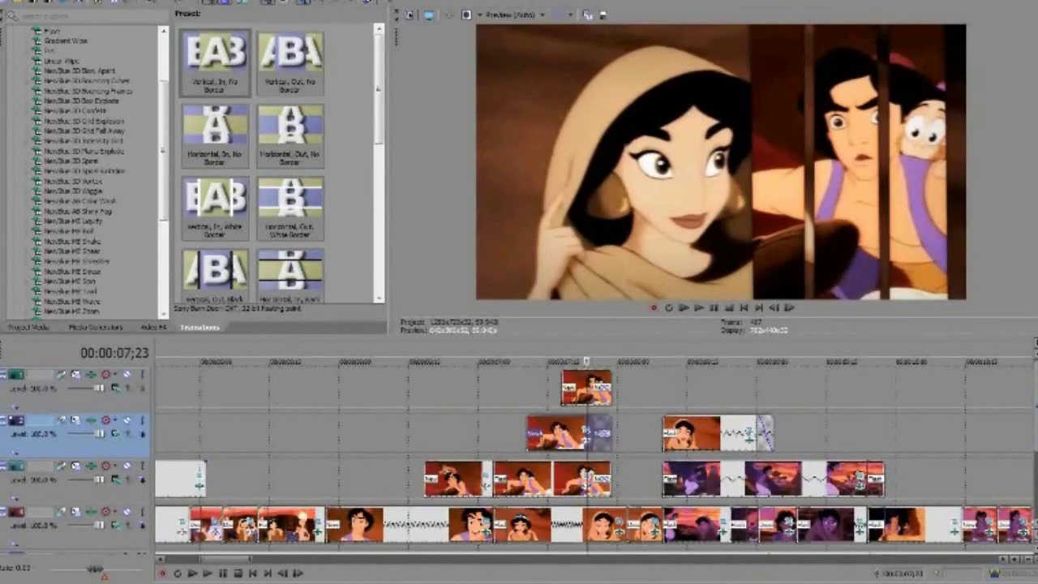
{"action": "left_click", "coordinate": [587, 431]}
{"action": "left_click", "coordinate": [506, 479]}
{"action": "key", "text": "space"}
{"action": "left_click", "coordinate": [594, 478]}
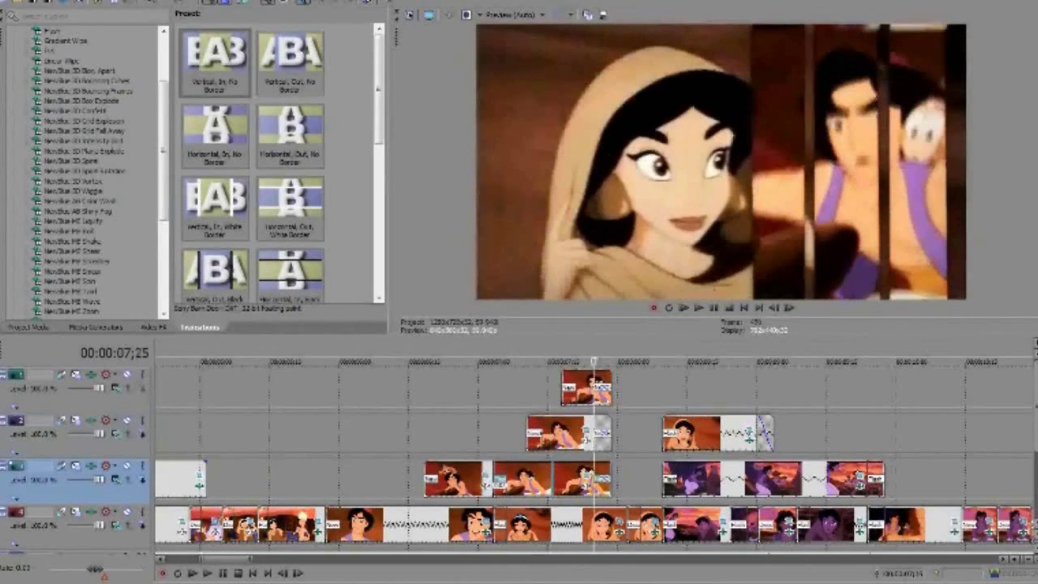
{"action": "left_click", "coordinate": [578, 478]}
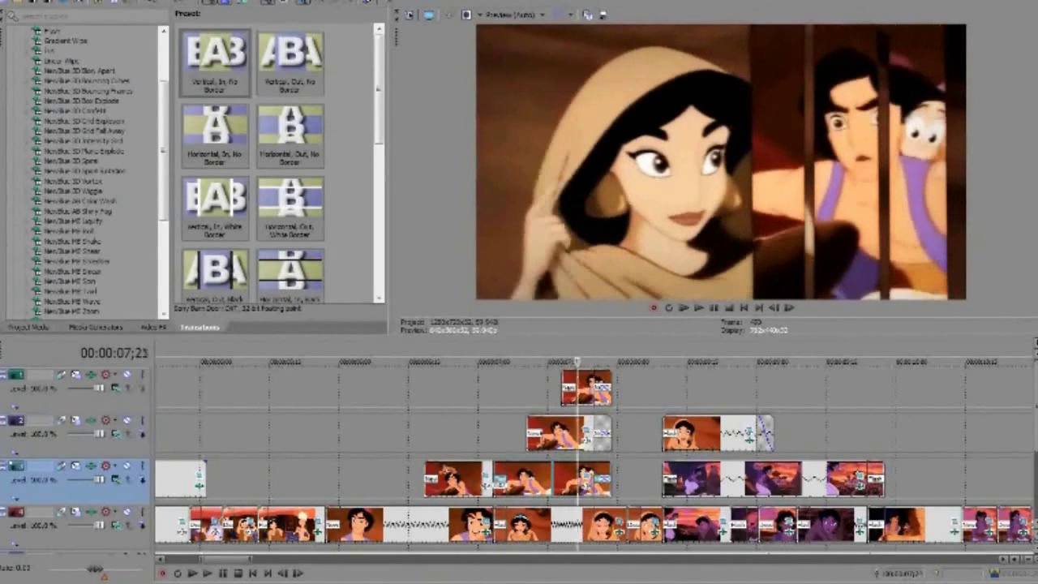
Step: Go through the black-and-white foreground character over the sunset clips from 8;06 to 9;21, including 8;15 and 9;00
{"action": "left_click", "coordinate": [648, 434]}
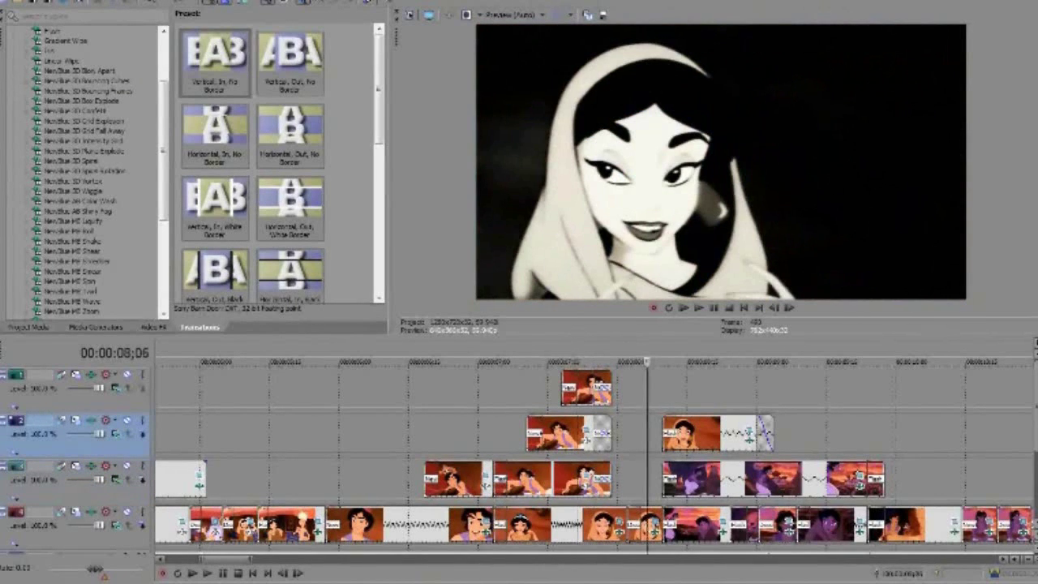
{"action": "left_click", "coordinate": [707, 434]}
{"action": "left_click", "coordinate": [690, 434]}
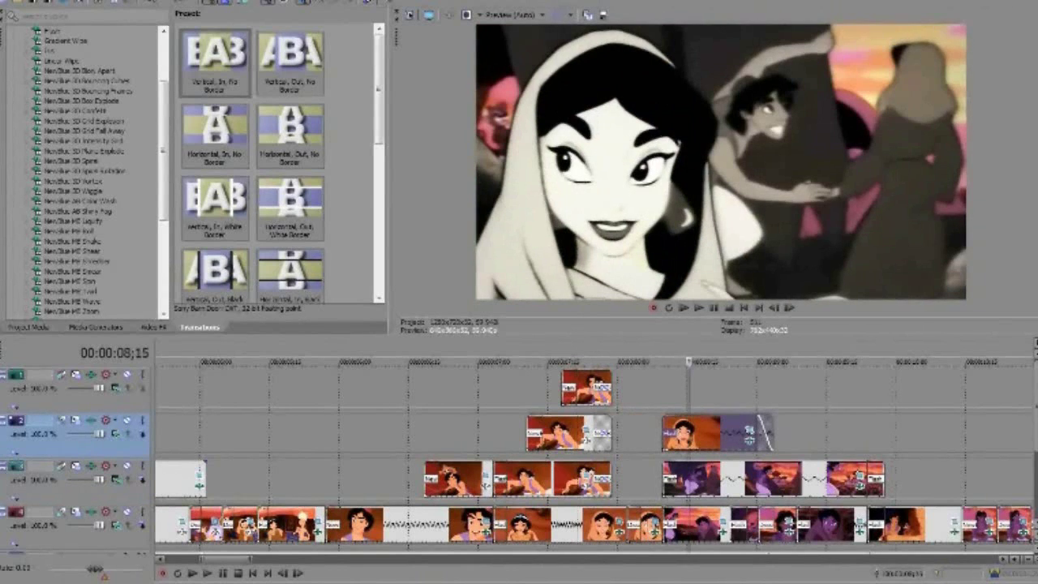
{"action": "left_click", "coordinate": [730, 434]}
{"action": "left_click", "coordinate": [758, 434]}
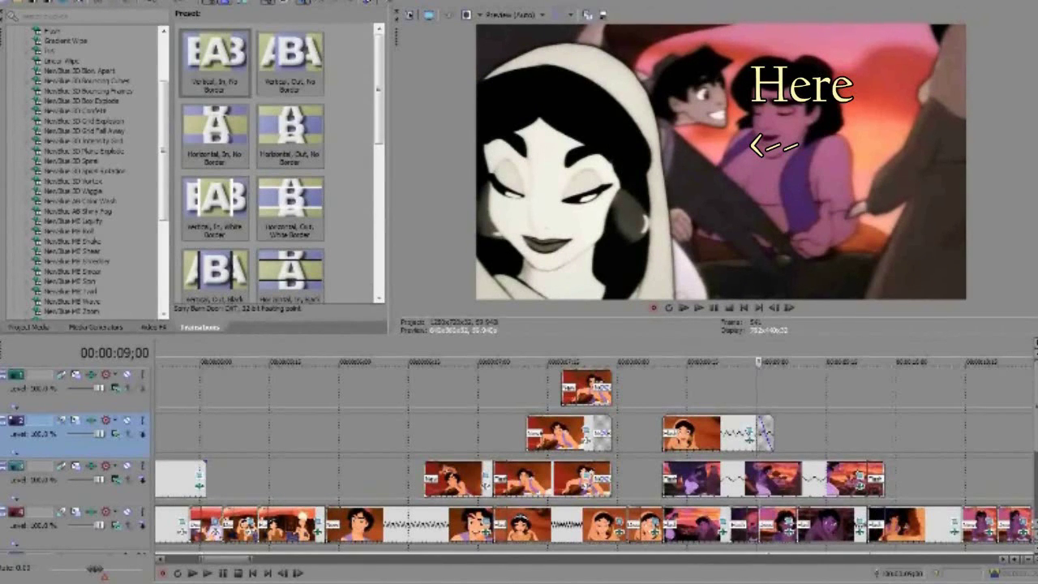
{"action": "left_click", "coordinate": [809, 434]}
{"action": "left_click", "coordinate": [854, 434]}
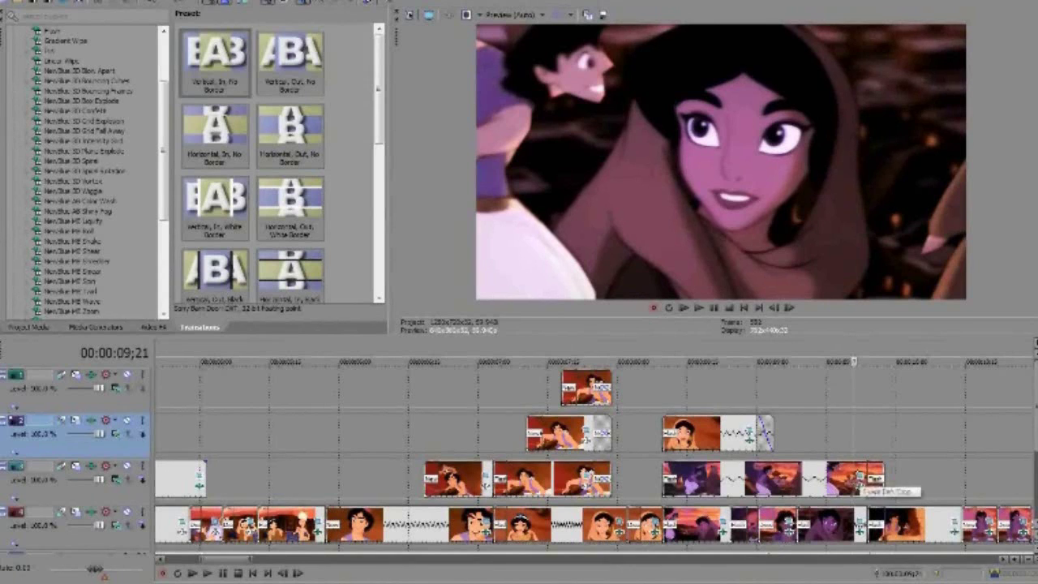
Step: Disable resample in the event properties of the overlay clip at 9;21, one layer above the base clips
{"action": "right_click", "coordinate": [835, 480]}
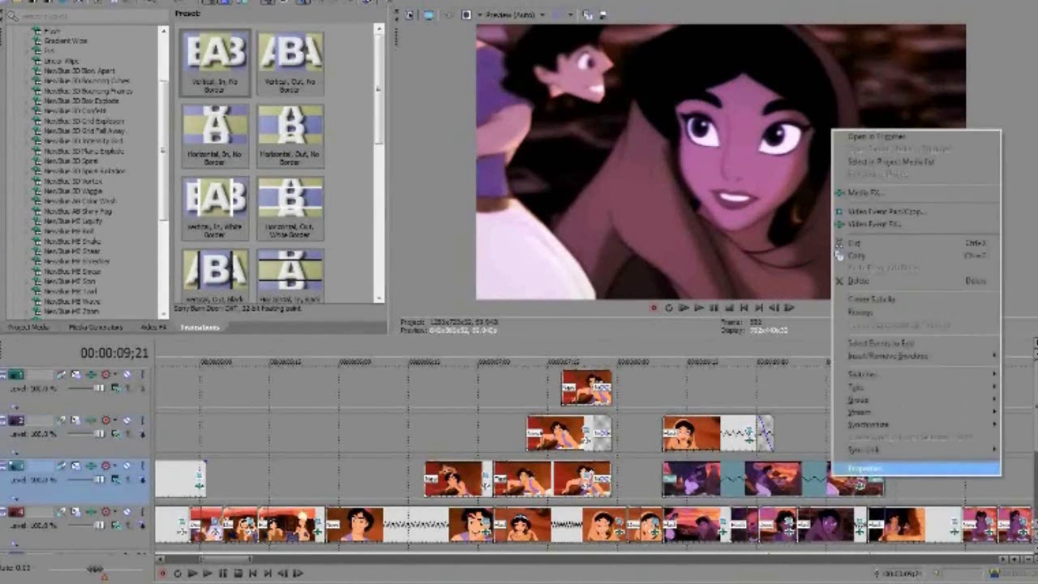
{"action": "left_click", "coordinate": [916, 466]}
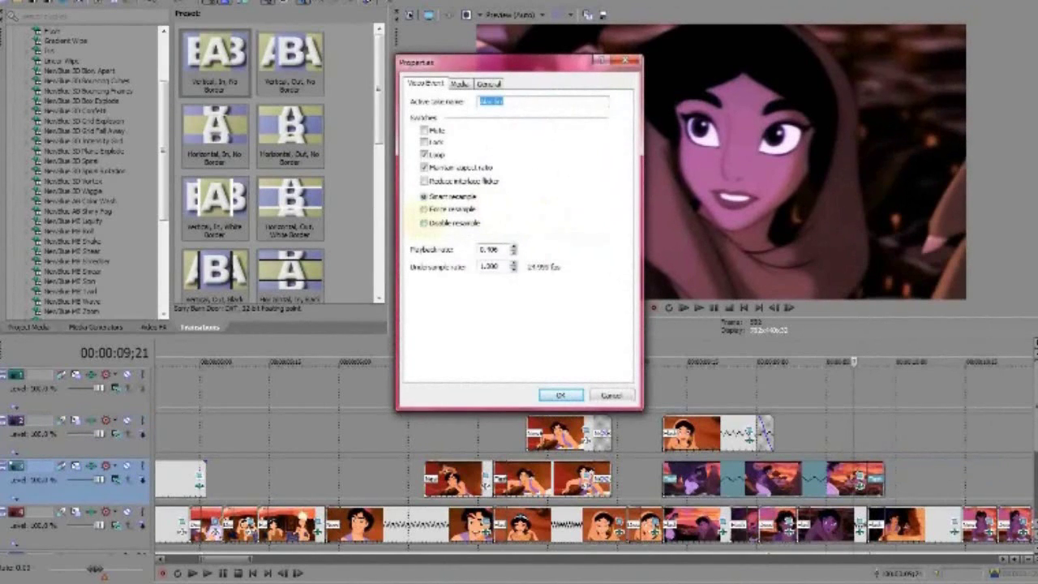
{"action": "left_click", "coordinate": [425, 223]}
{"action": "left_click", "coordinate": [561, 395]}
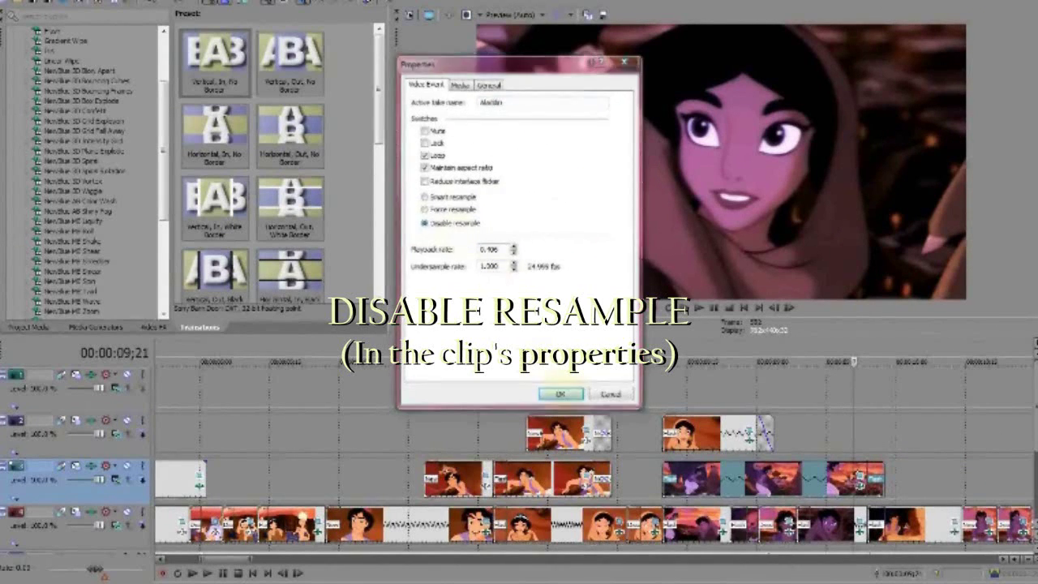
Step: Check the overlay clip's frames at 9;11 and 9;06 on the layer above the sunset clips
{"action": "left_click", "coordinate": [809, 434]}
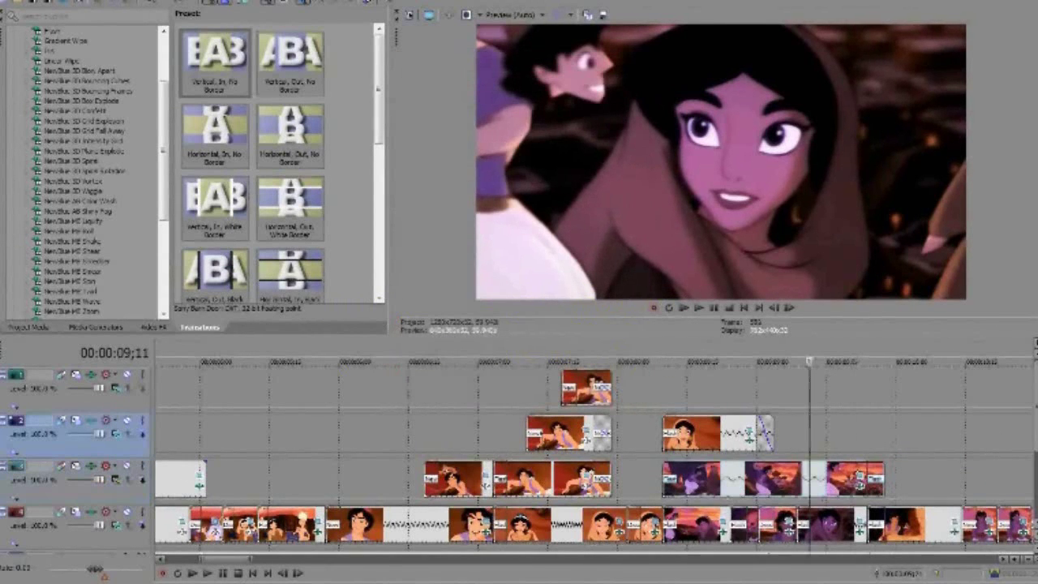
{"action": "left_click", "coordinate": [786, 434]}
{"action": "scroll", "coordinate": [786, 434], "scroll_direction": "down", "scroll_amount": 3}
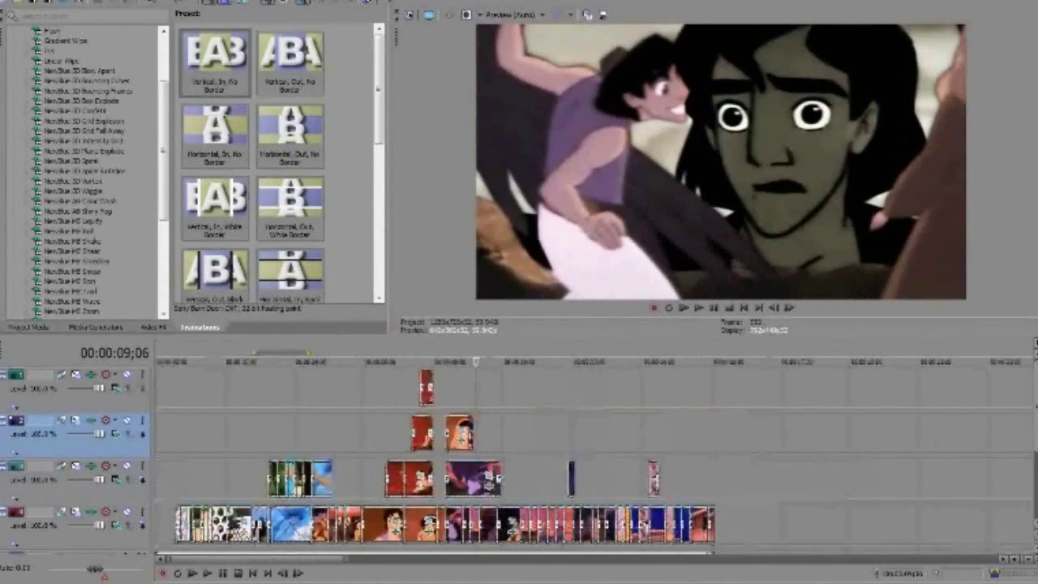
Step: Try to save the project over the older Vegas Pro project
{"action": "key", "text": "ctrl+s"}
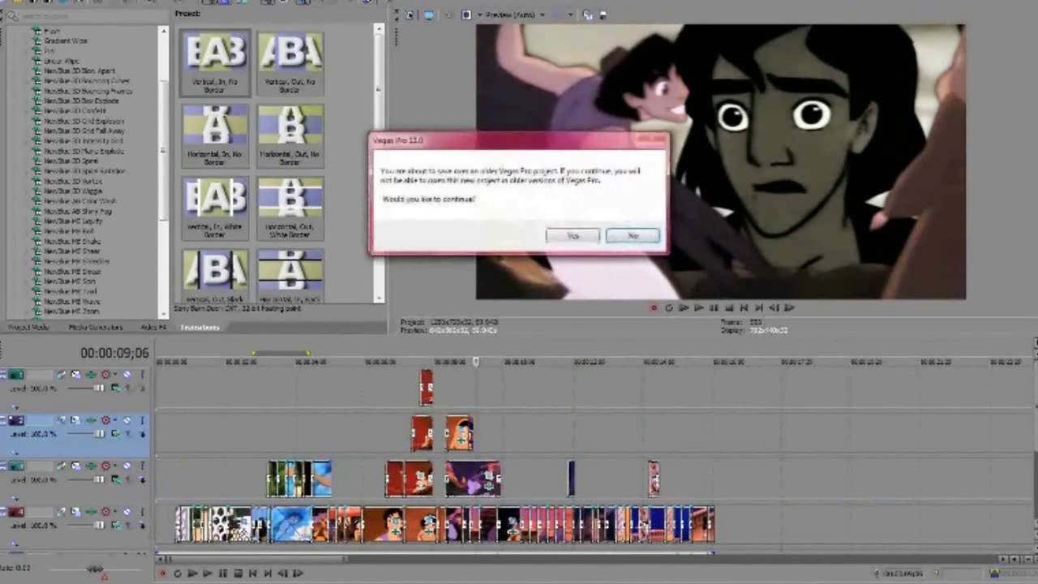
{"action": "key", "text": "Return"}
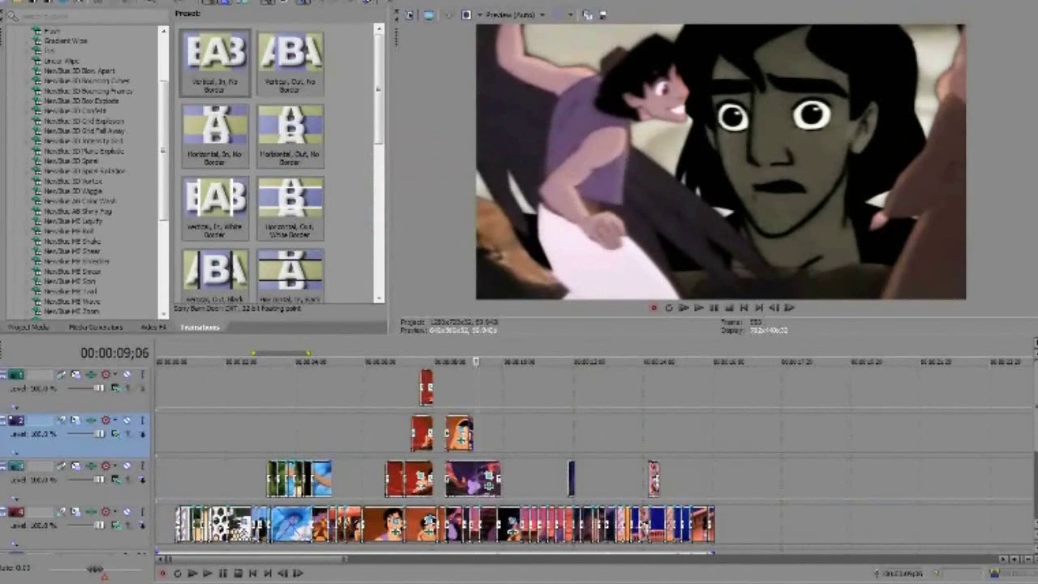
Step: Go through the stacked split-screen clips and check the frames at 7;22 and 7;02
{"action": "left_click", "coordinate": [430, 435]}
{"action": "scroll", "coordinate": [519, 435], "scroll_direction": "up", "scroll_amount": 4}
{"action": "left_click", "coordinate": [527, 435]}
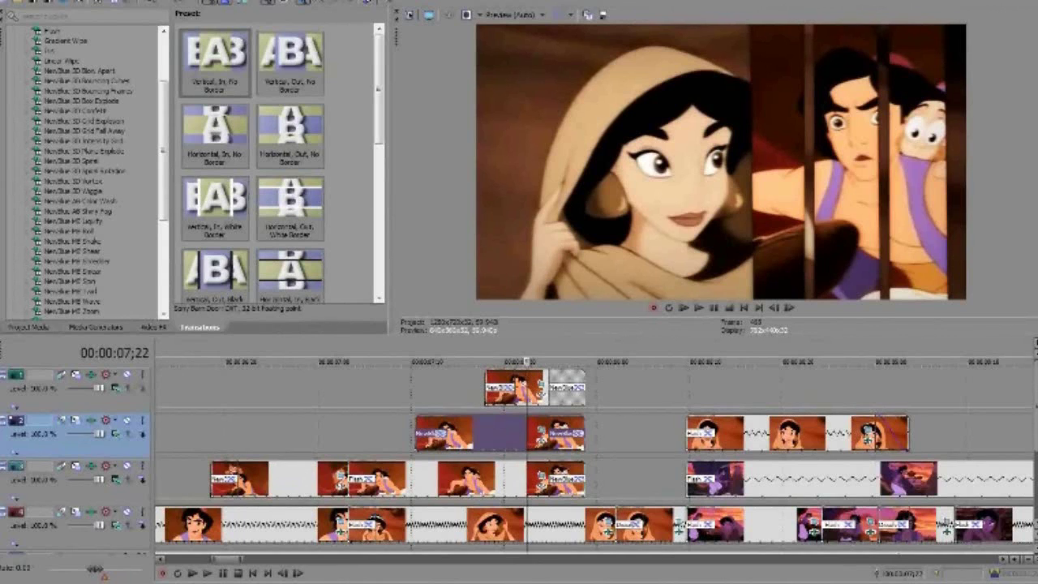
{"action": "left_click", "coordinate": [257, 433]}
{"action": "left_click", "coordinate": [299, 433]}
{"action": "left_click", "coordinate": [318, 433]}
{"action": "left_click", "coordinate": [342, 433]}
{"action": "scroll", "coordinate": [595, 455], "scroll_direction": "down", "scroll_amount": 5}
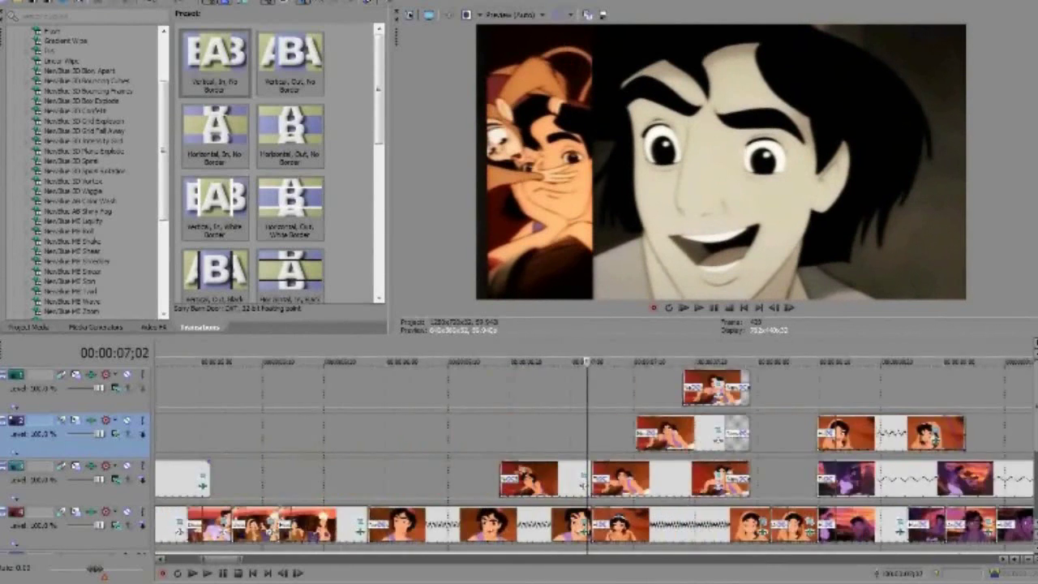
{"action": "scroll", "coordinate": [465, 478], "scroll_direction": "down", "scroll_amount": 1}
{"action": "scroll", "coordinate": [465, 478], "scroll_direction": "up", "scroll_amount": 3}
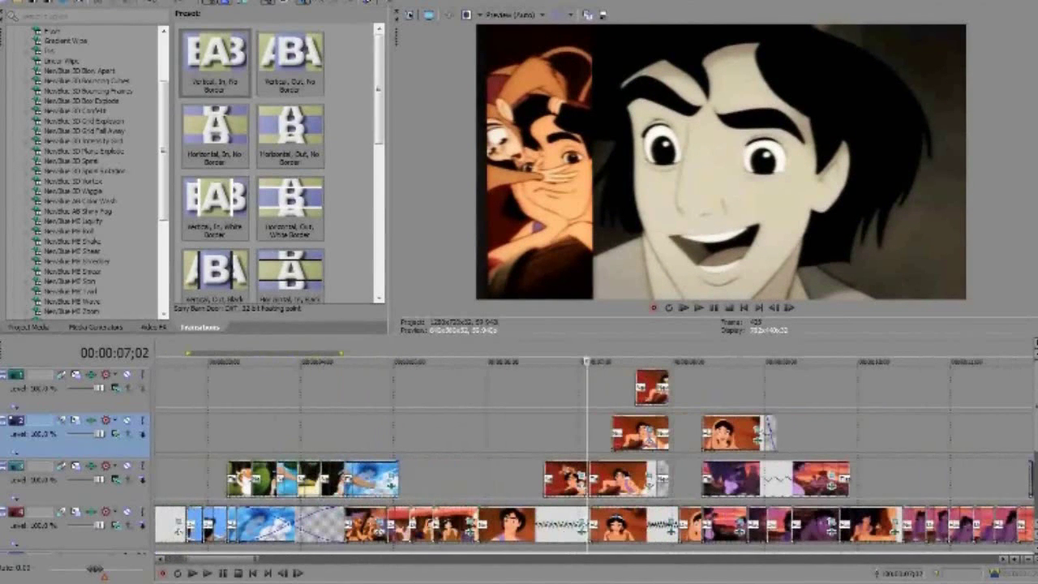
Step: Play back the lead-in to the split screen from around 5;17 and select the base-layer clip at 7;01
{"action": "left_click", "coordinate": [466, 479]}
{"action": "key", "text": "space"}
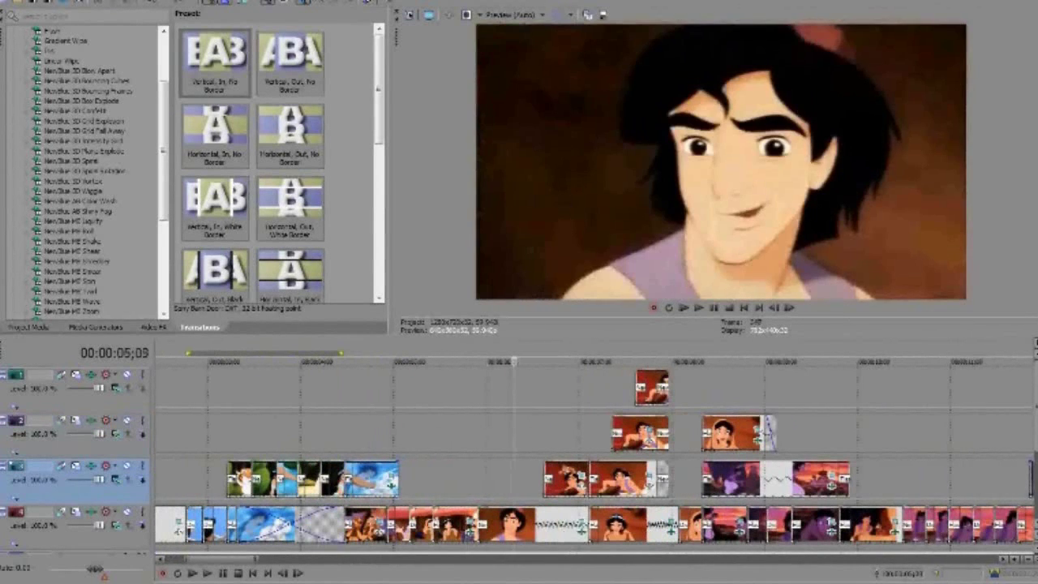
{"action": "left_click", "coordinate": [448, 479]}
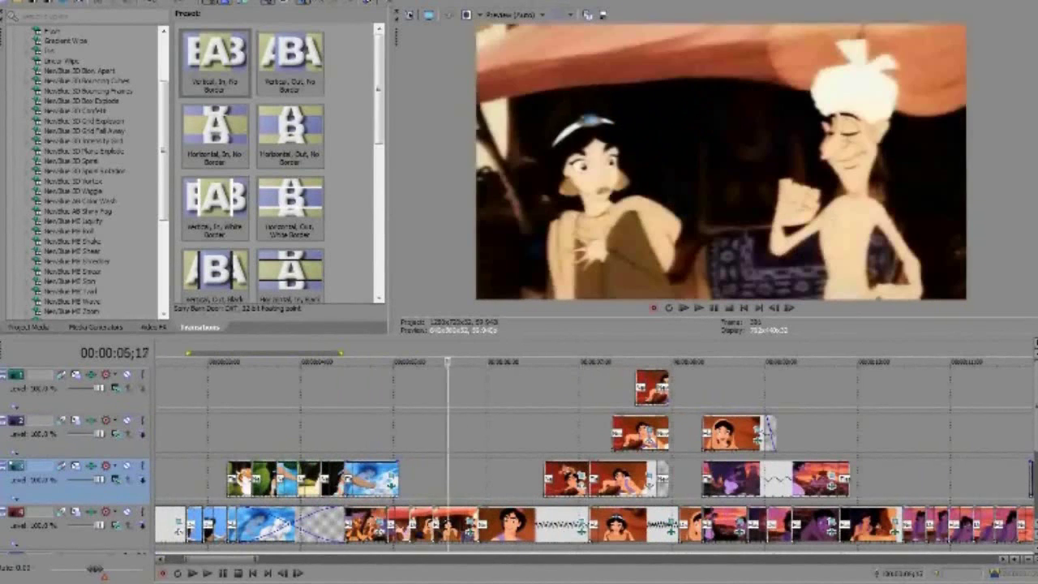
{"action": "left_click", "coordinate": [471, 478]}
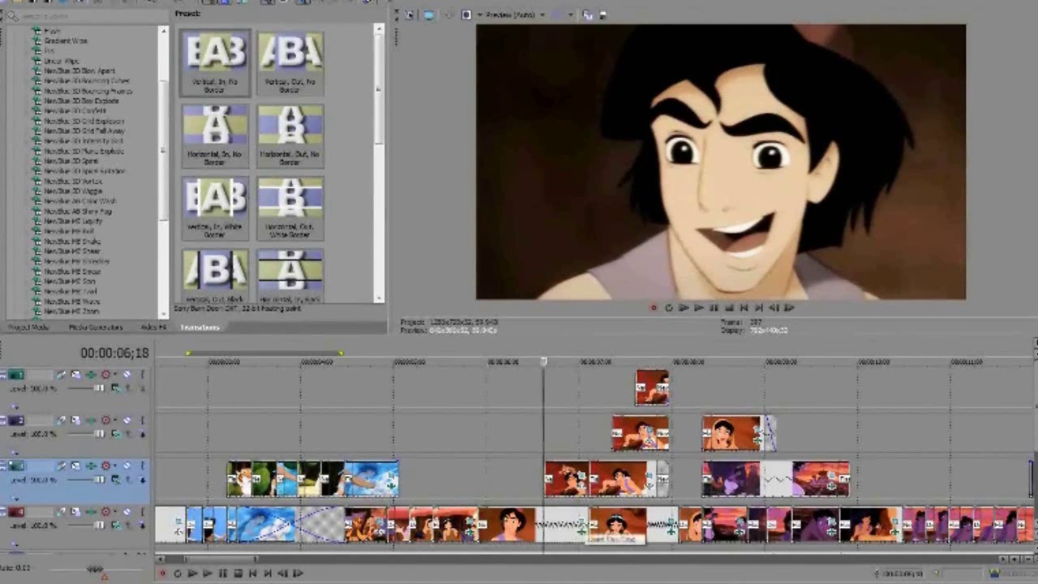
{"action": "left_click", "coordinate": [571, 523]}
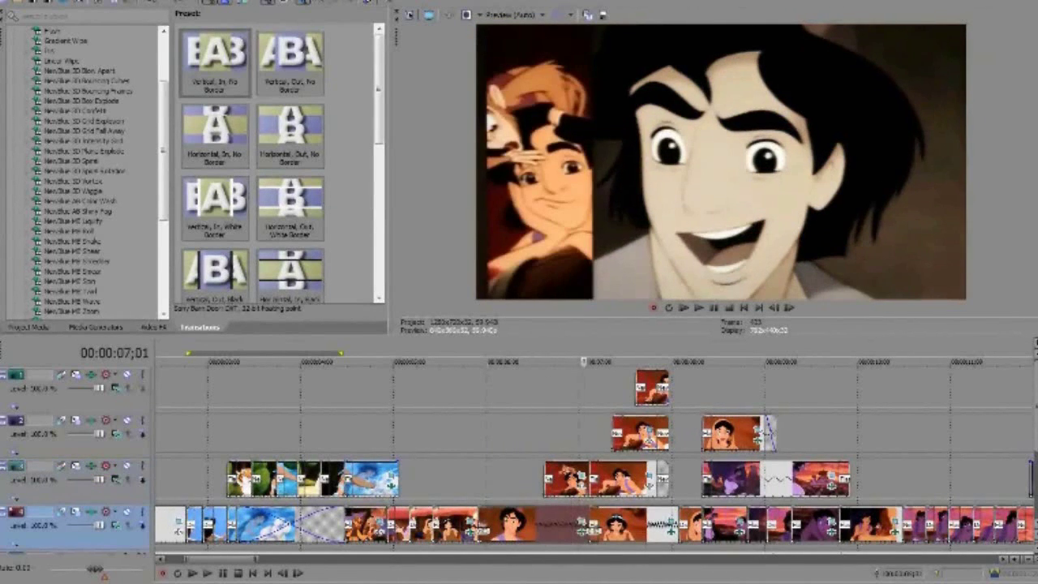
Step: Show the Black and White presets among the video effects and look through the neighbouring effects
{"action": "left_click", "coordinate": [153, 327]}
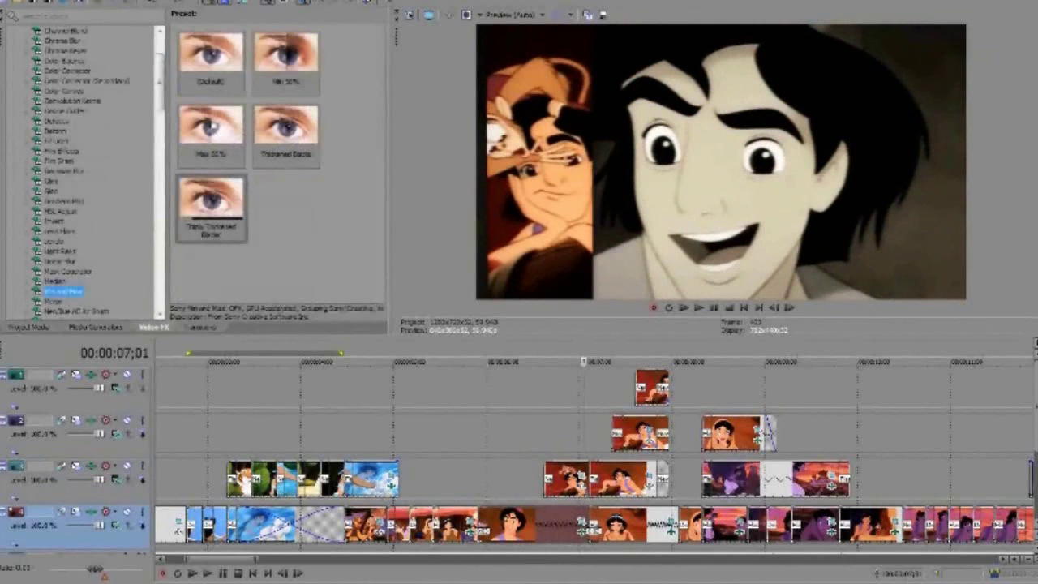
{"action": "left_click_drag", "start_coordinate": [160, 81], "coordinate": [160, 63]}
{"action": "left_click", "coordinate": [68, 52]}
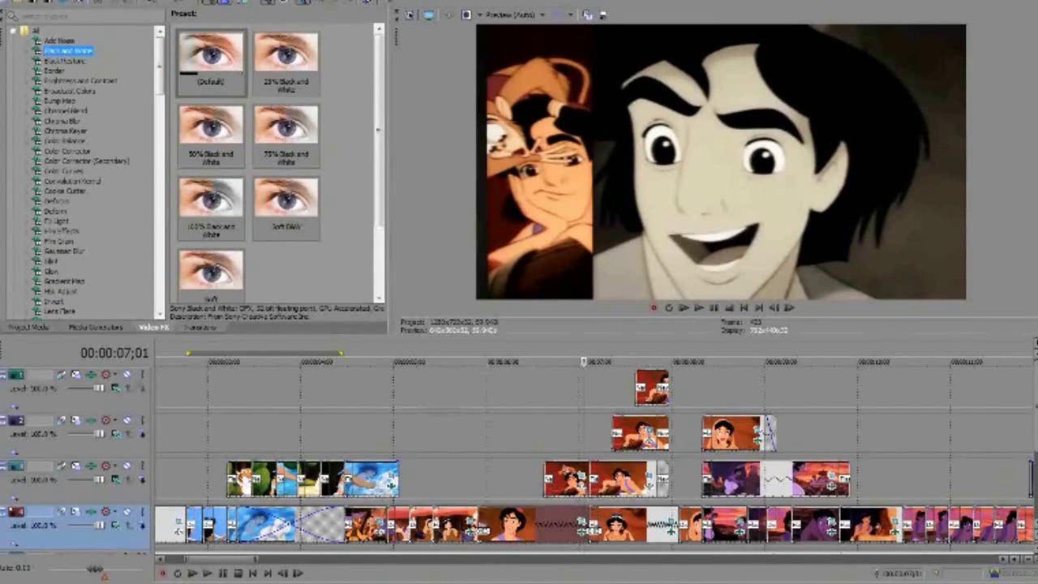
{"action": "scroll", "coordinate": [81, 162], "scroll_direction": "down", "scroll_amount": 2}
Step: Check the frames at 5;10 and 7;18, ending on the stacked split-screen clips
{"action": "left_click", "coordinate": [425, 435]}
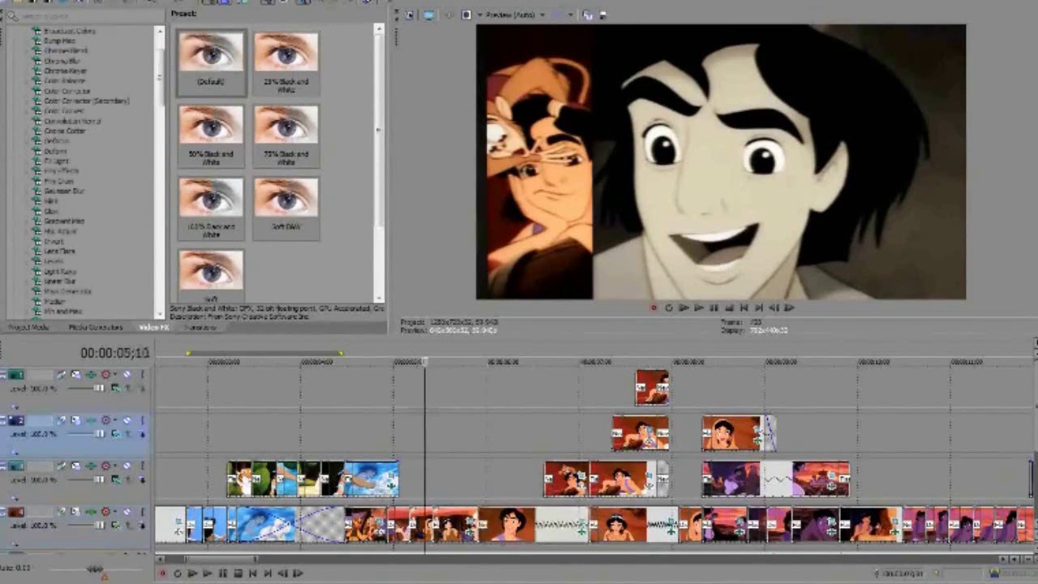
{"action": "scroll", "coordinate": [424, 435], "scroll_direction": "down", "scroll_amount": 1}
{"action": "scroll", "coordinate": [527, 434], "scroll_direction": "down", "scroll_amount": 3}
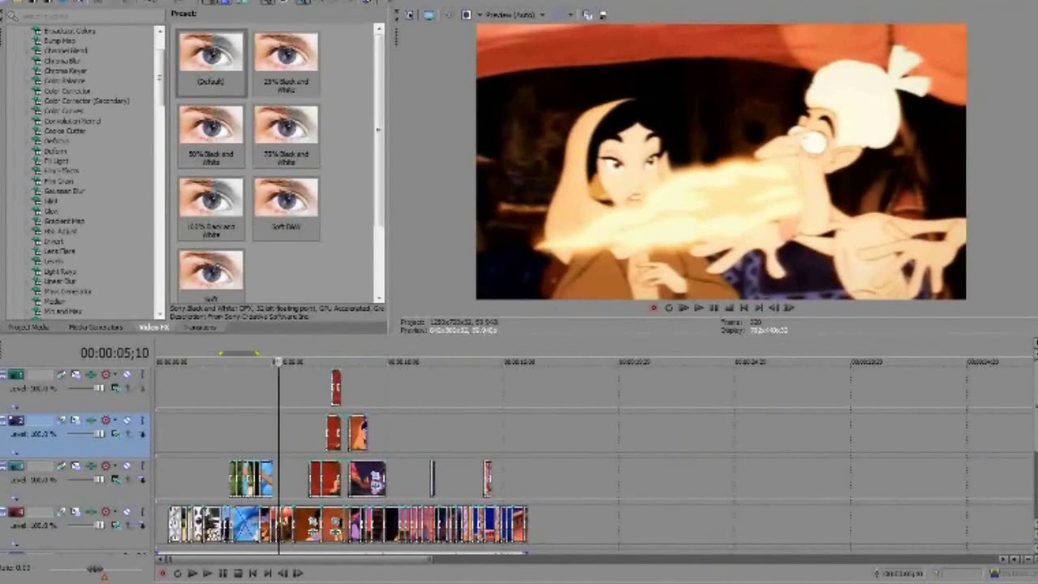
{"action": "left_click", "coordinate": [331, 432]}
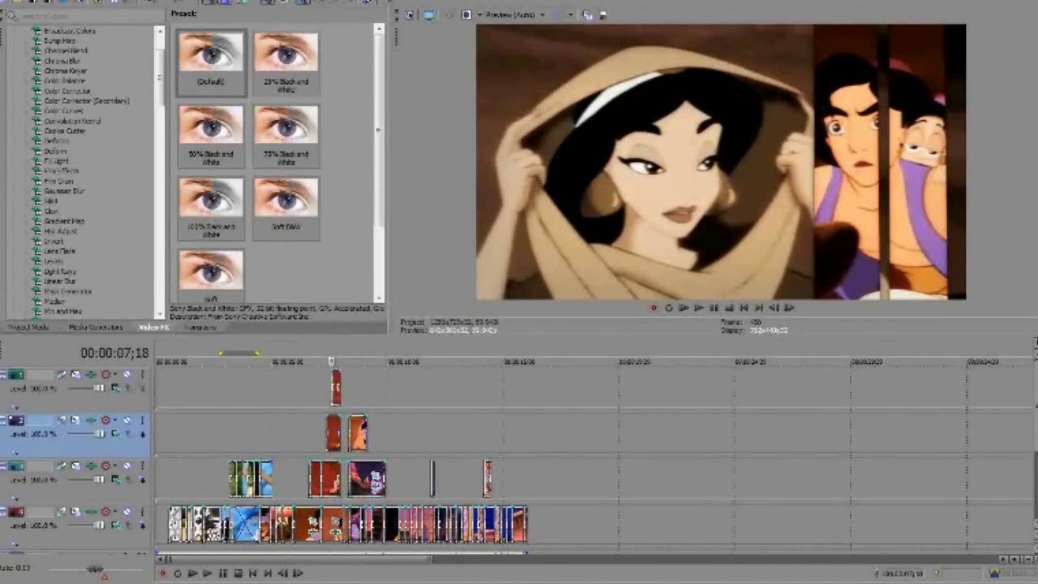
{"action": "scroll", "coordinate": [595, 455], "scroll_direction": "up", "scroll_amount": 3}
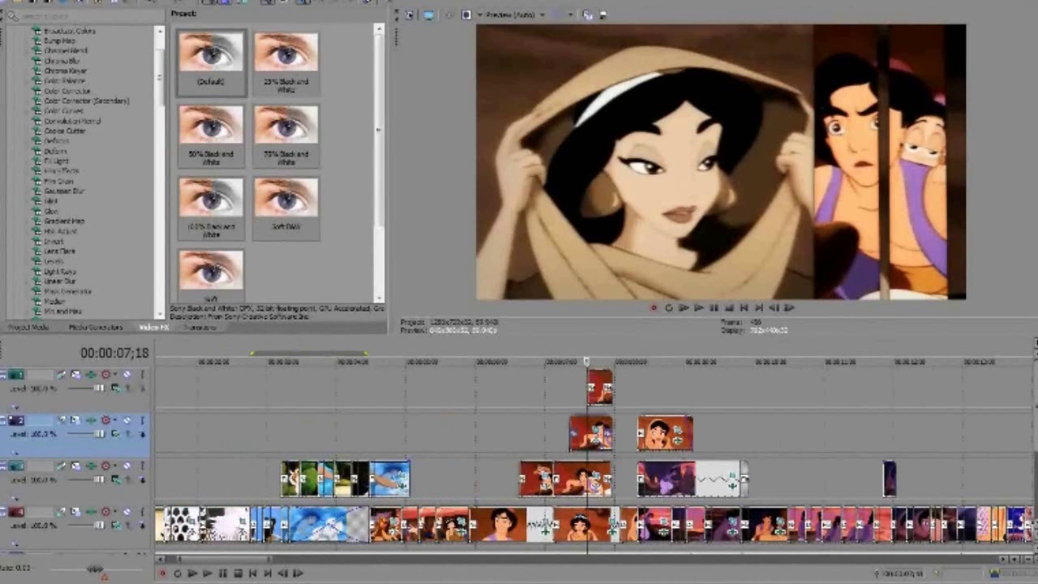